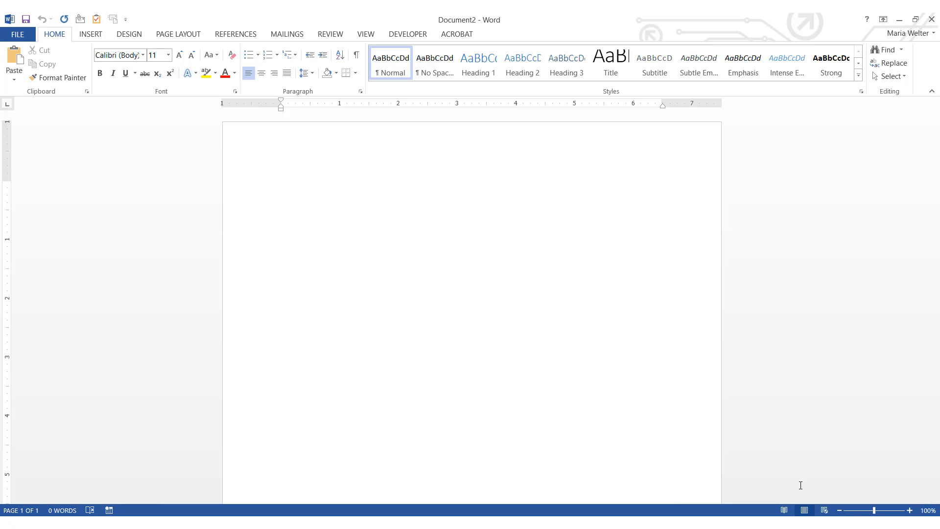
Launch the Step-by-Step Mail Merge Wizard from the Mailings tab's Start Mail Merge menu
{"action": "left_click", "coordinate": [291, 35]}
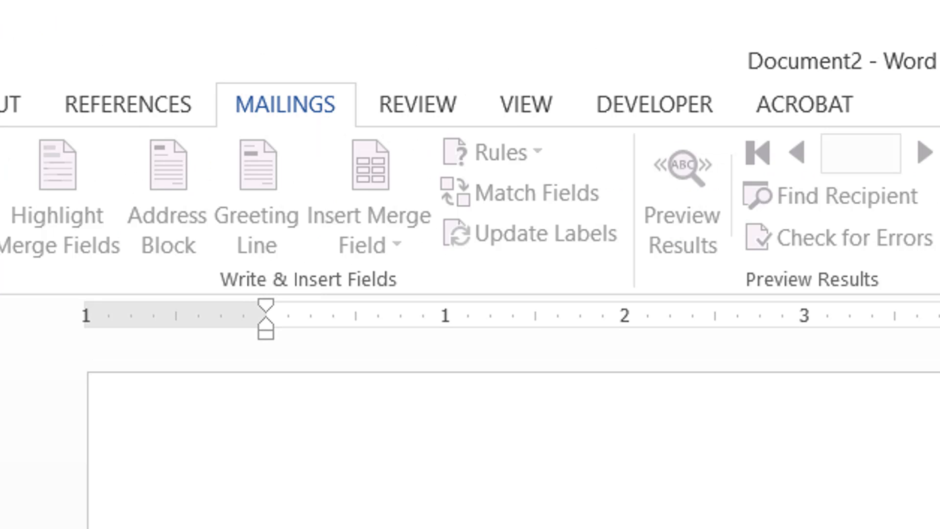
{"action": "left_click", "coordinate": [0, 224]}
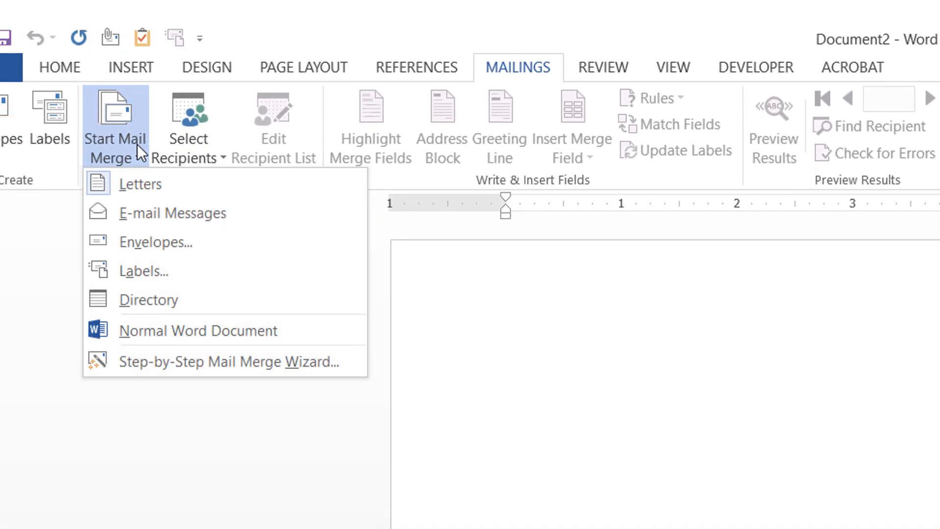
{"action": "left_click", "coordinate": [148, 365]}
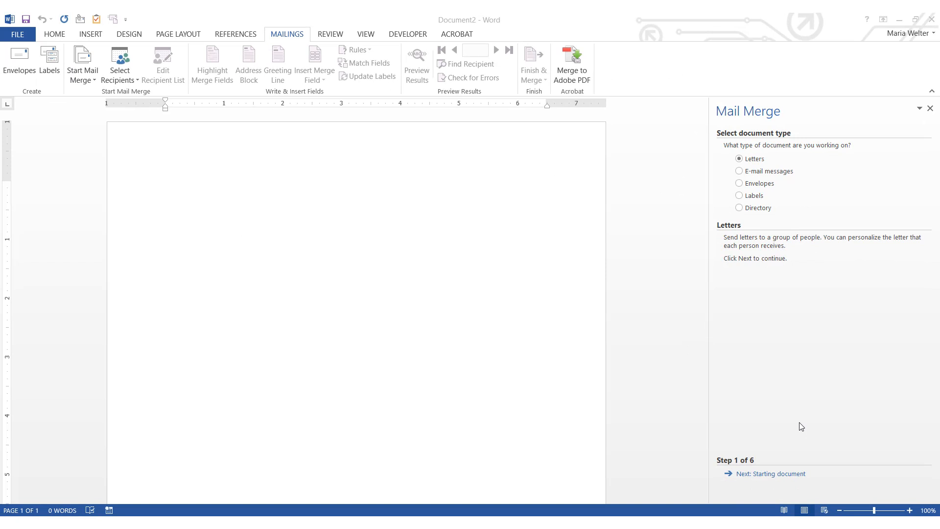
Advance the wizard past the starting document, keeping the current document, to recipient selection
{"action": "left_click", "coordinate": [773, 475]}
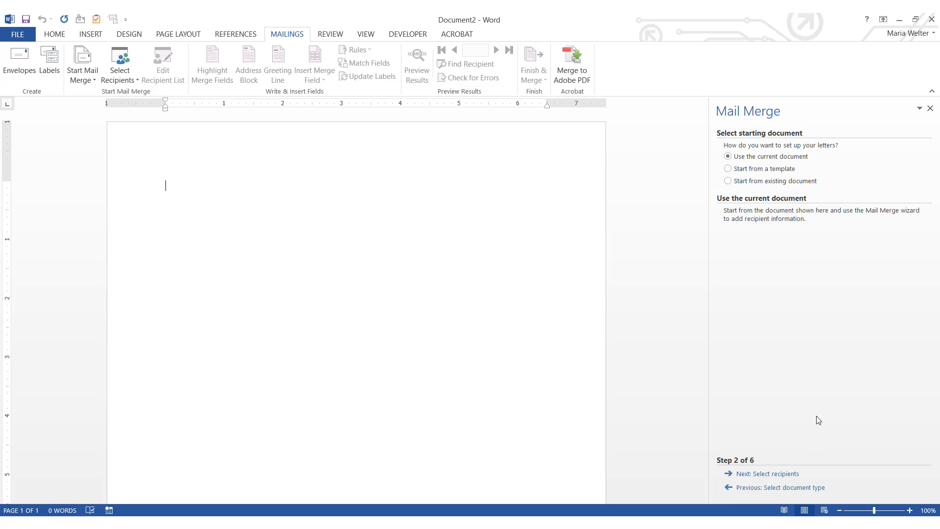
{"action": "left_click", "coordinate": [783, 474]}
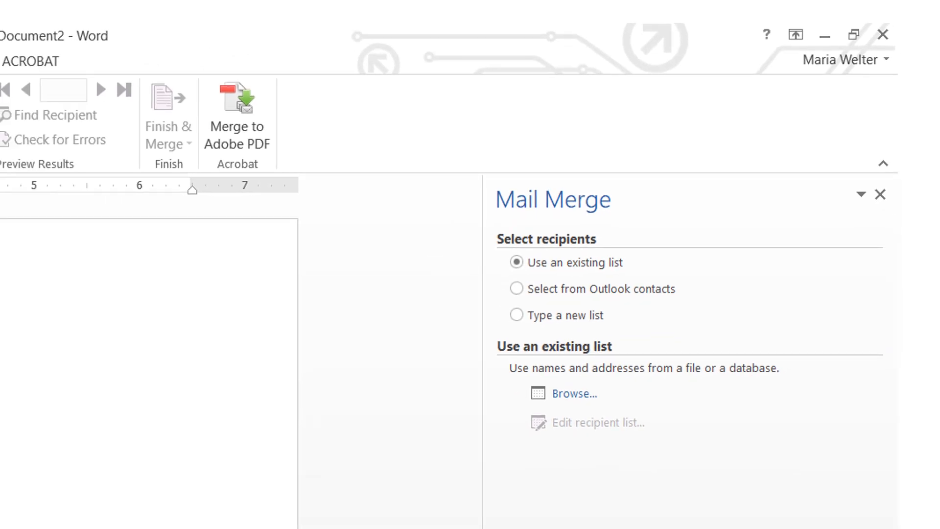
Connect Sheet1$ of Excel Merge File in Documents > My Class Files as the recipient list
{"action": "left_click", "coordinate": [576, 398]}
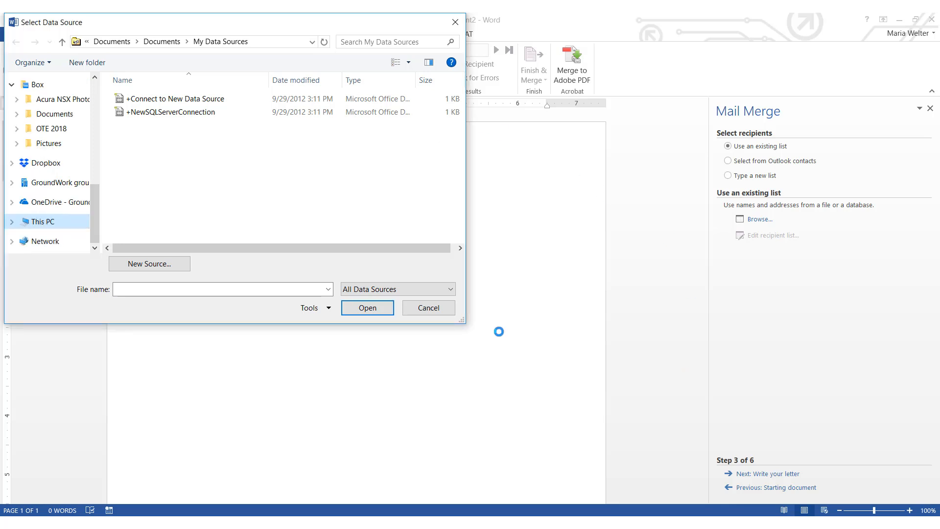
{"action": "left_click", "coordinate": [17, 115]}
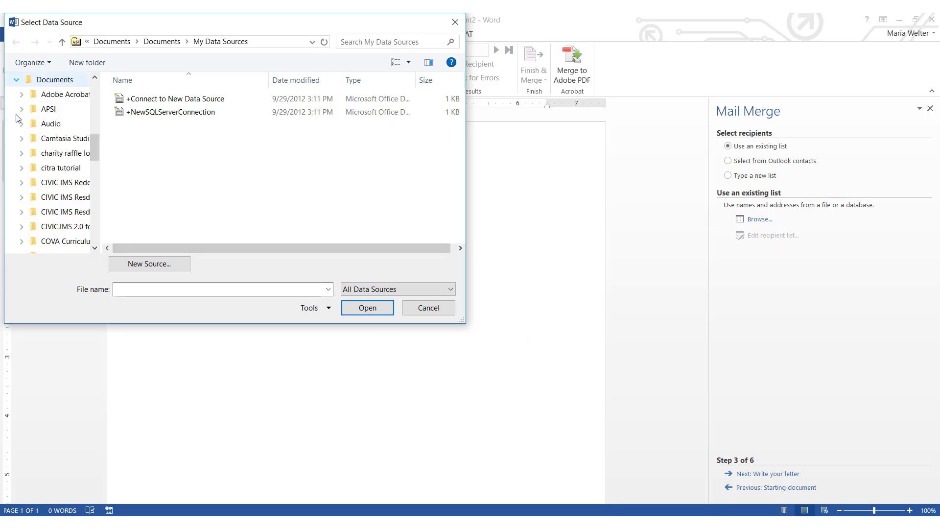
{"action": "left_click_drag", "start_coordinate": [96, 147], "coordinate": [111, 192]}
{"action": "left_click", "coordinate": [64, 197]}
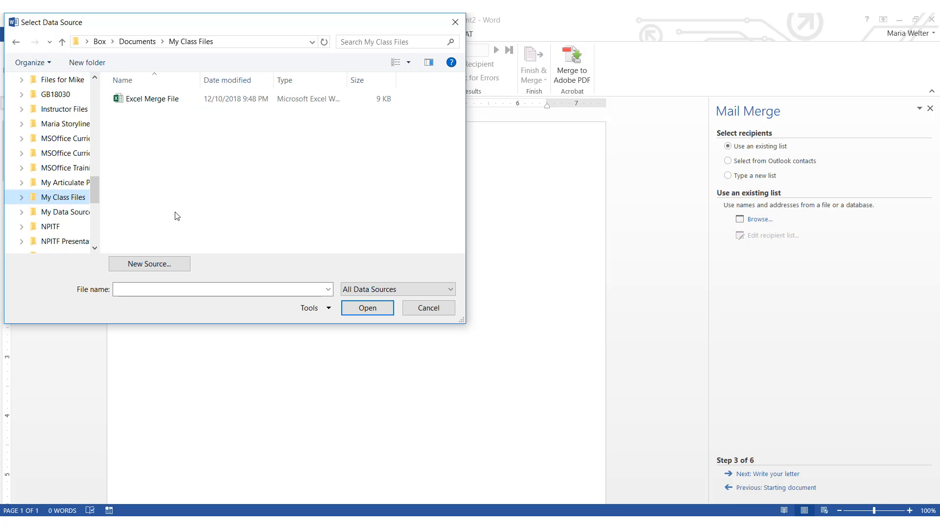
{"action": "double_click", "coordinate": [149, 100]}
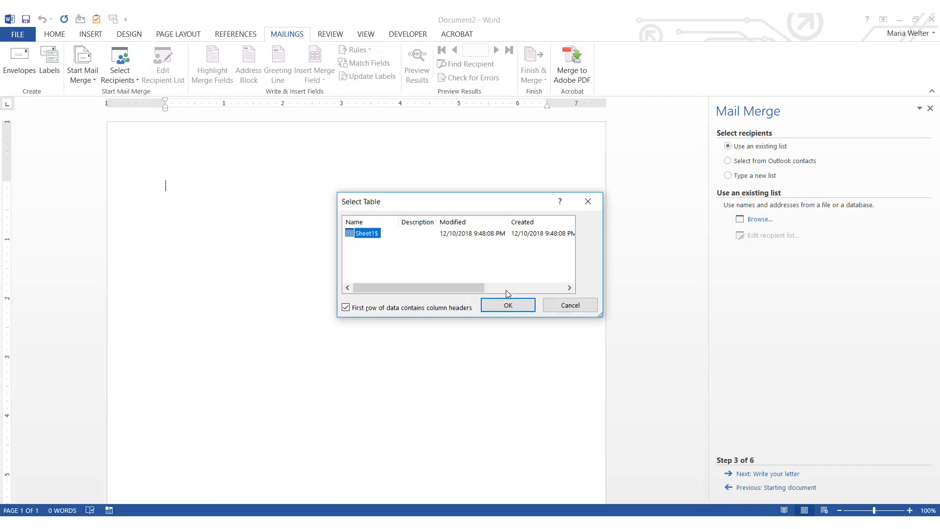
{"action": "left_click", "coordinate": [525, 303]}
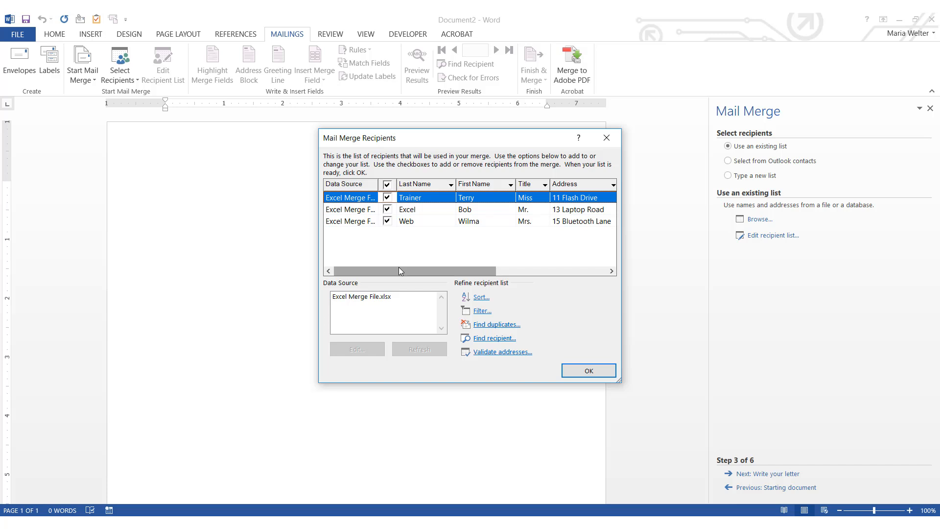
Review the three recipients in the Mail Merge Recipients list and accept it
{"action": "mouse_move", "coordinate": [399, 270]}
{"action": "left_mouse_down"}
{"action": "mouse_move", "coordinate": [520, 285]}
{"action": "mouse_move", "coordinate": [498, 273]}
{"action": "mouse_move", "coordinate": [385, 264]}
{"action": "left_mouse_up"}
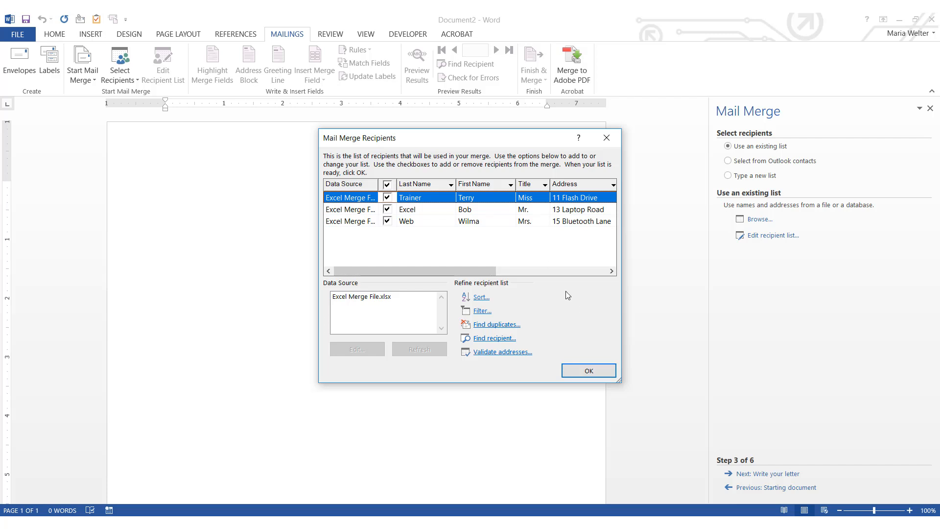
{"action": "left_click", "coordinate": [591, 372]}
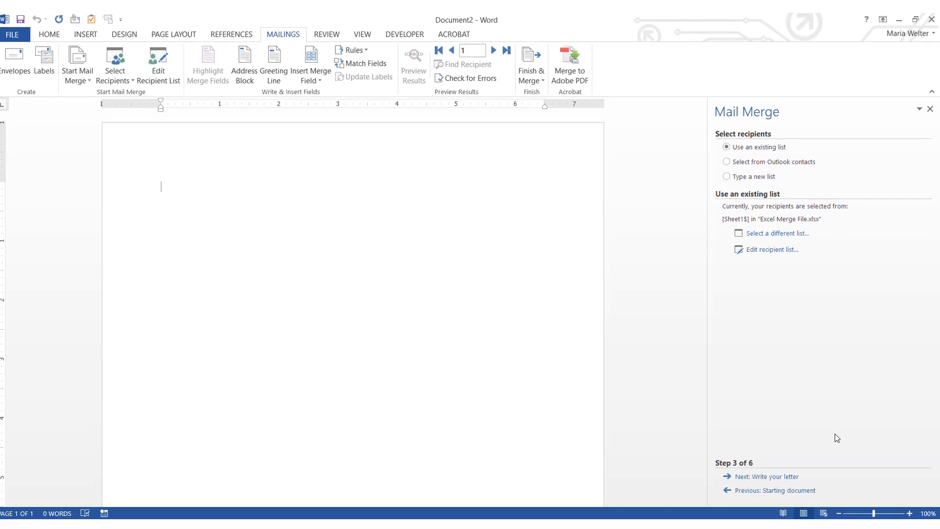
Move the wizard to step 4, Write your letter, with the cursor at the page top
{"action": "left_click", "coordinate": [794, 475]}
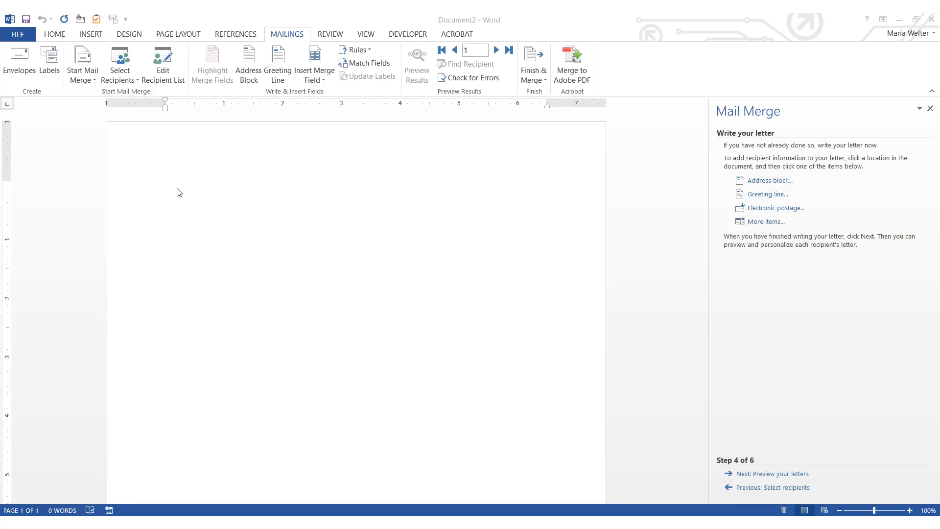
{"action": "left_click", "coordinate": [163, 190]}
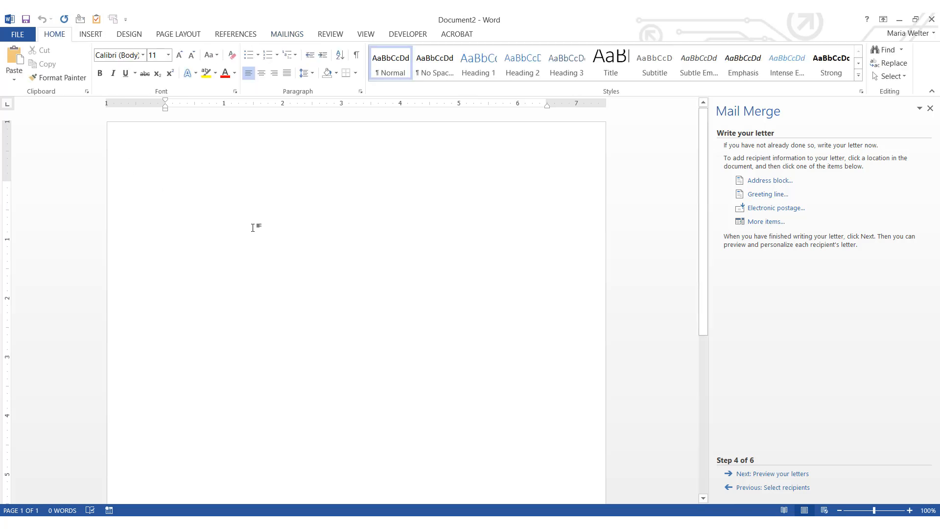
Insert an automatically updating date in 'December 20, 2018' format, then start a new line
{"action": "left_click", "coordinate": [96, 40]}
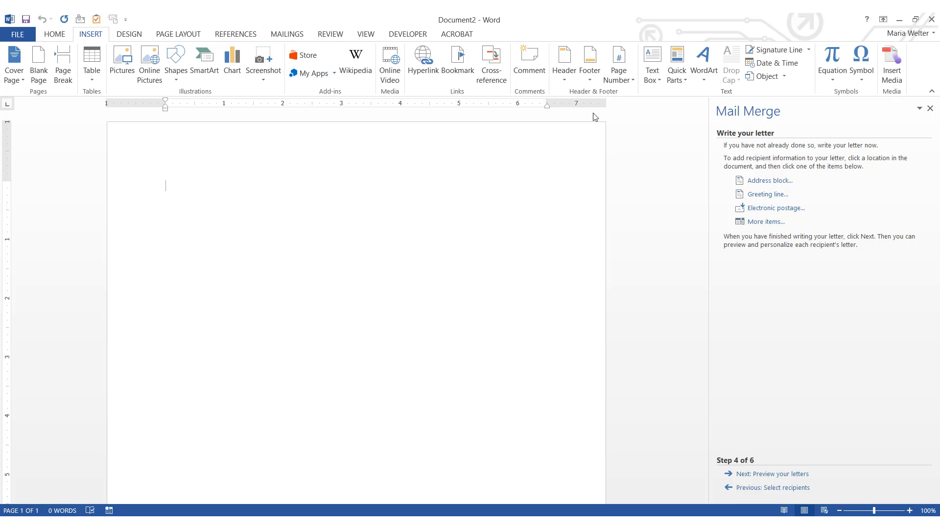
{"action": "left_click", "coordinate": [752, 66]}
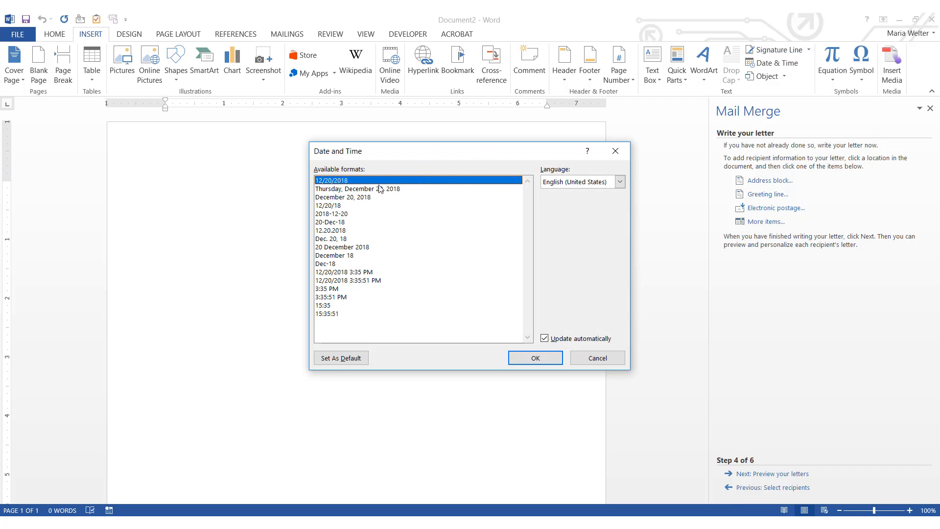
{"action": "left_click", "coordinate": [361, 198]}
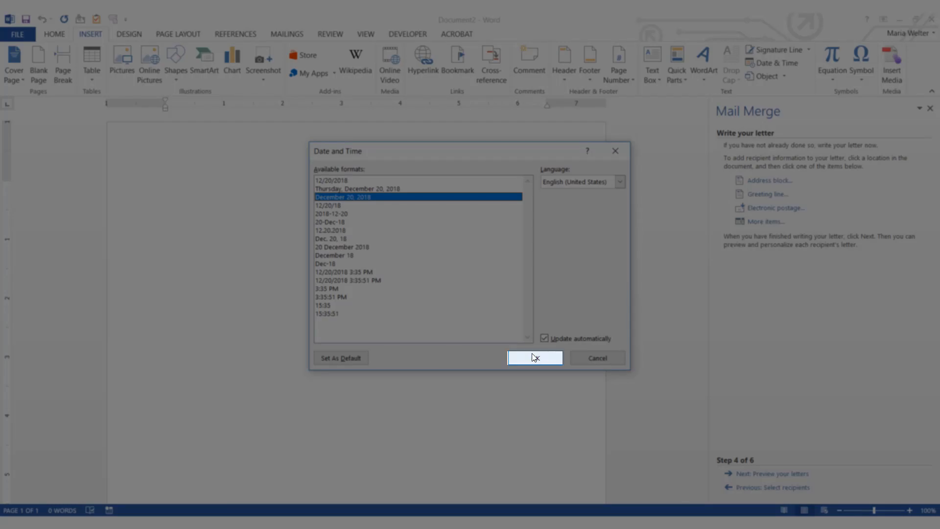
{"action": "left_click", "coordinate": [535, 357]}
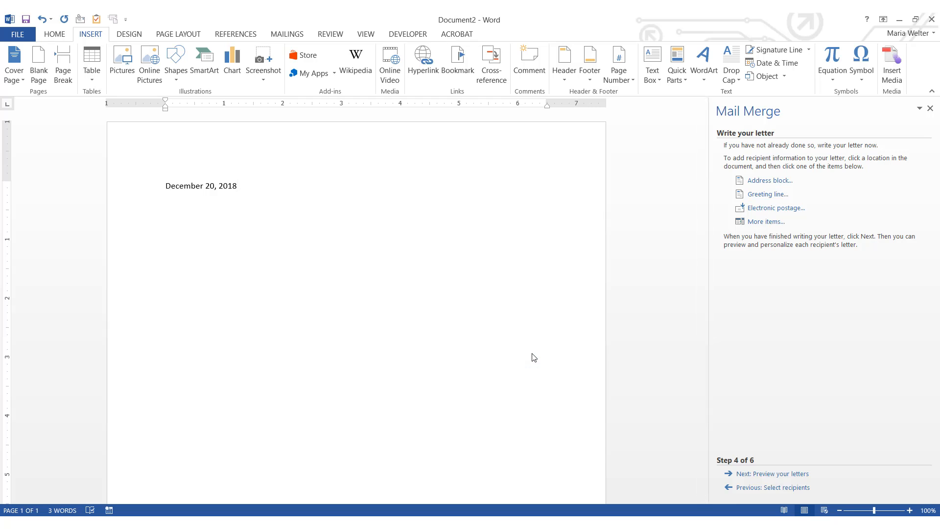
{"action": "key", "text": "Return"}
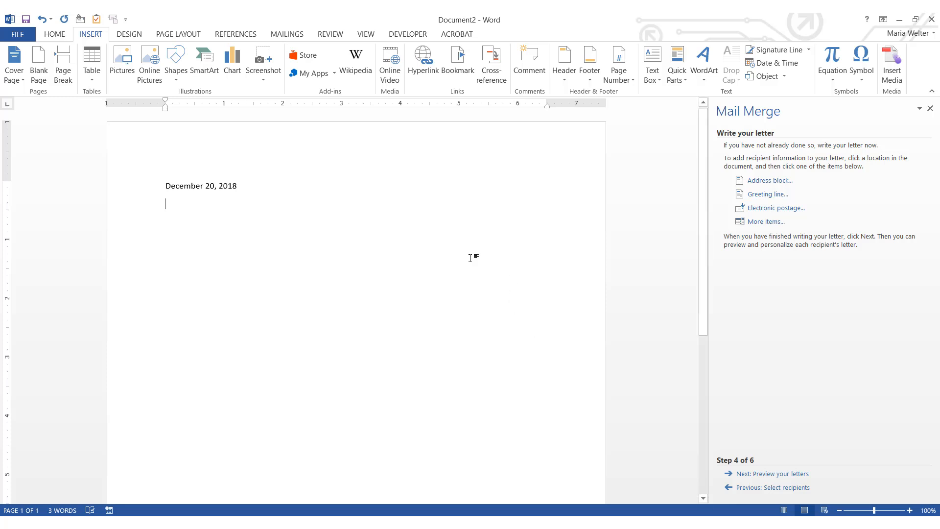
Add an «AddressBlock» field using the 'Mr. Joshua Randall Jr.' format, followed by a new line
{"action": "left_click", "coordinate": [54, 33]}
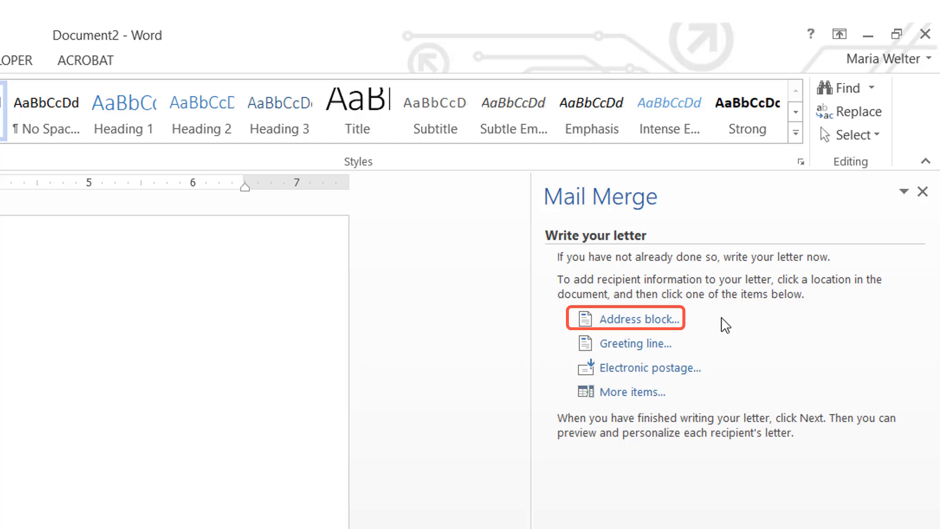
{"action": "left_click", "coordinate": [660, 321]}
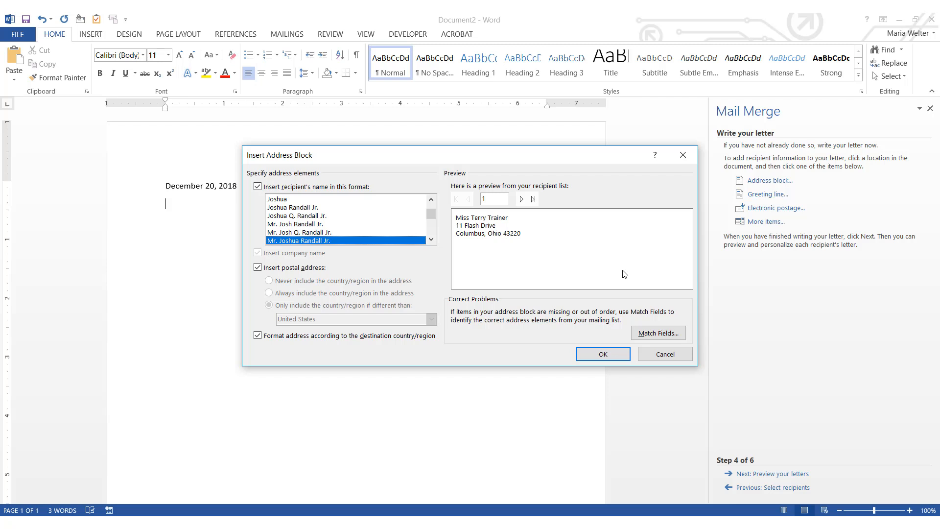
{"action": "left_click", "coordinate": [603, 354]}
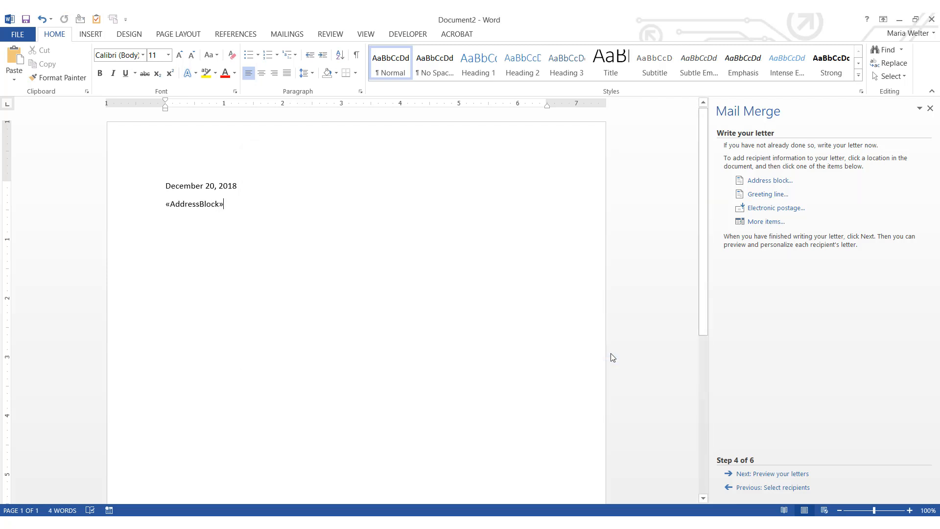
{"action": "key", "text": "Return"}
Insert a «GreetingLine» field with a colon as its closing punctuation
{"action": "left_click", "coordinate": [768, 195]}
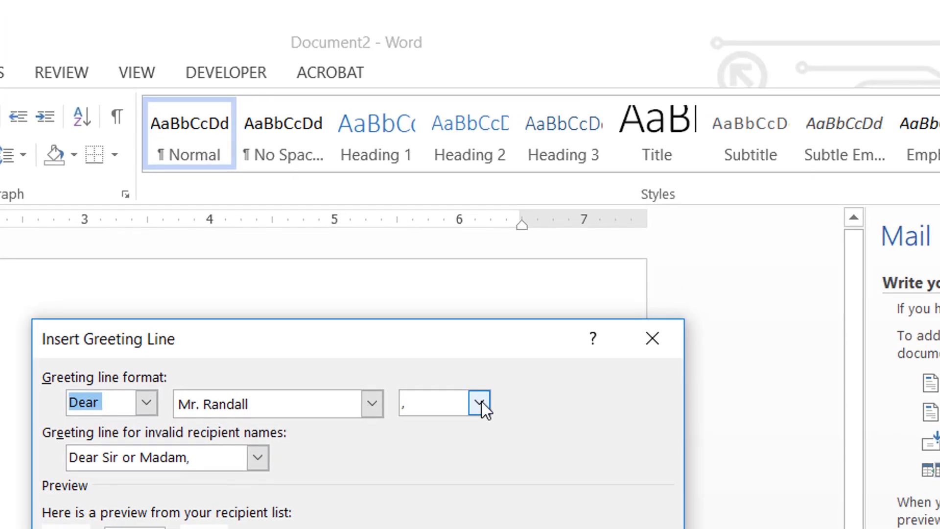
{"action": "left_click", "coordinate": [480, 403]}
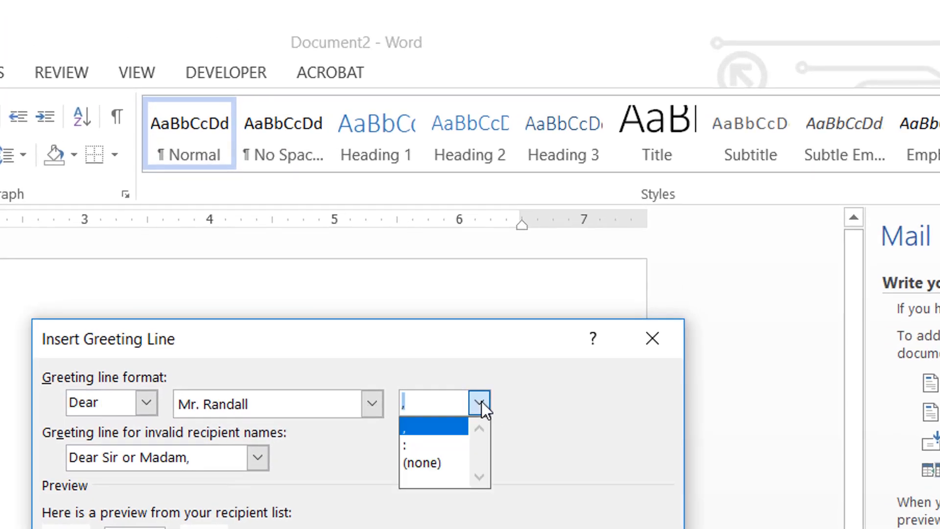
{"action": "left_click", "coordinate": [453, 444]}
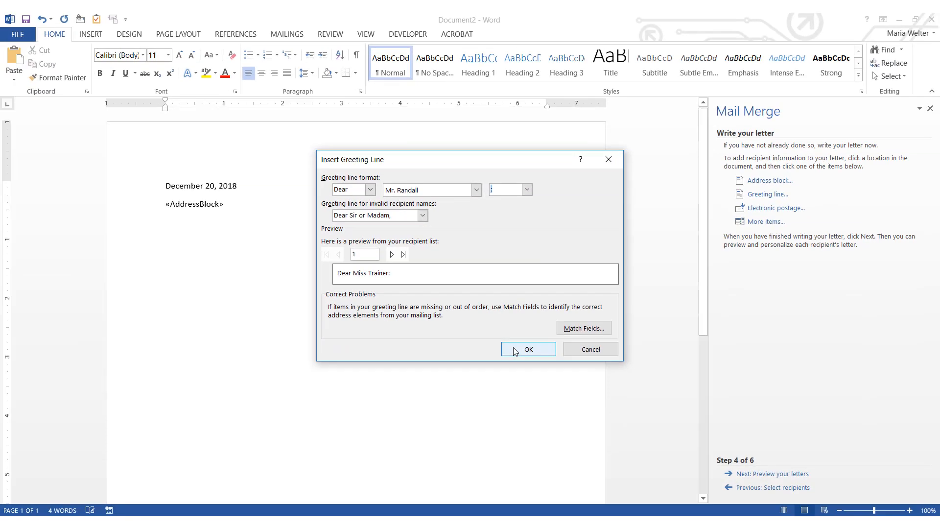
{"action": "left_click", "coordinate": [515, 351]}
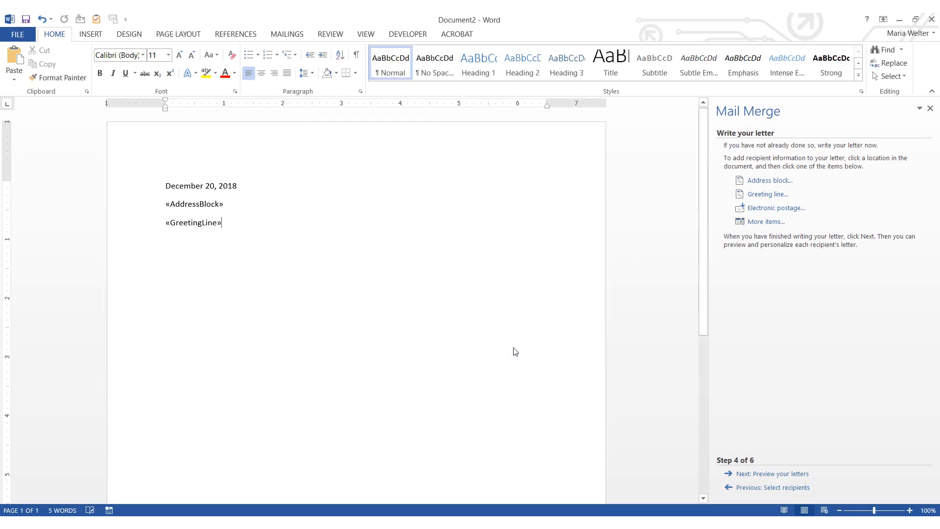
Type the March 20, 2019 registration paragraph, 'Sincerely,' and the signer's name, then preview letters
{"action": "key", "text": "Return"}
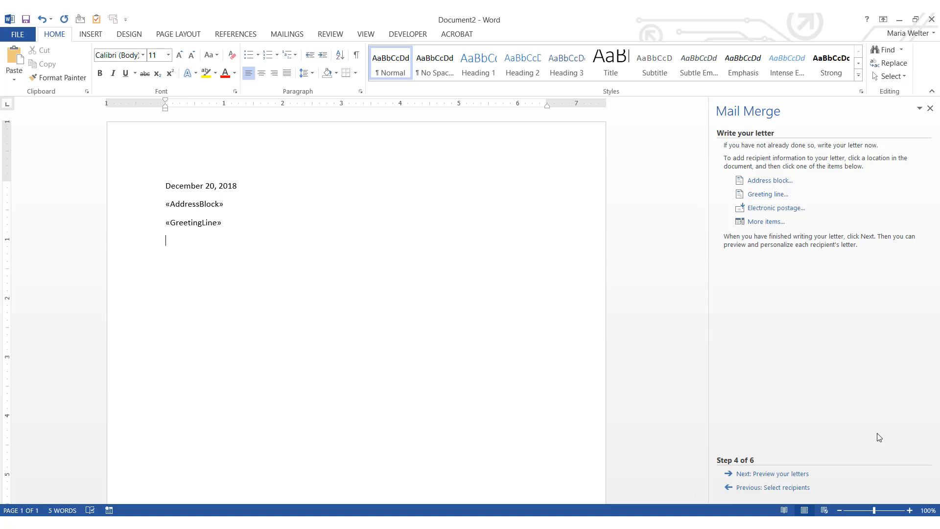
{"action": "type", "text": "This letter confirms your registration "}
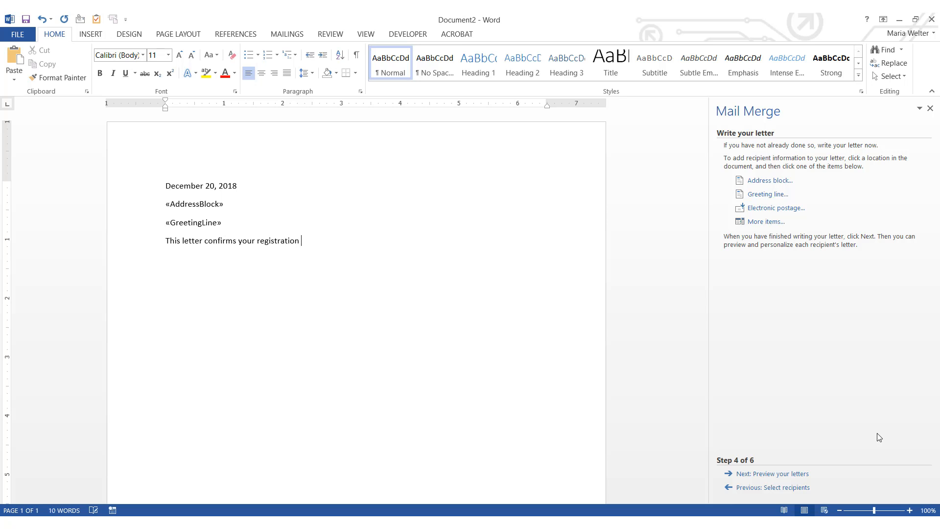
{"action": "type", "text": "in the March 20, 2019 “Technology "}
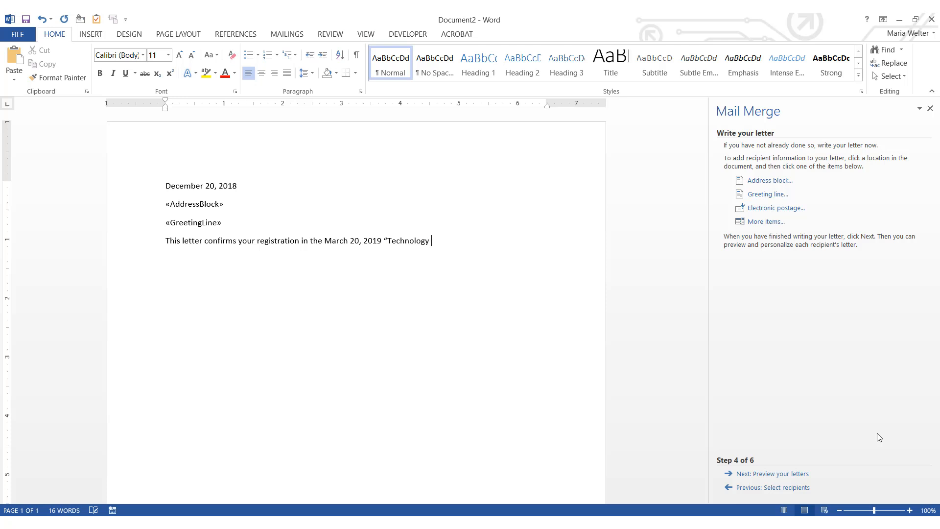
{"action": "type", "text": "in the Workplace\" class at the Star Traini"}
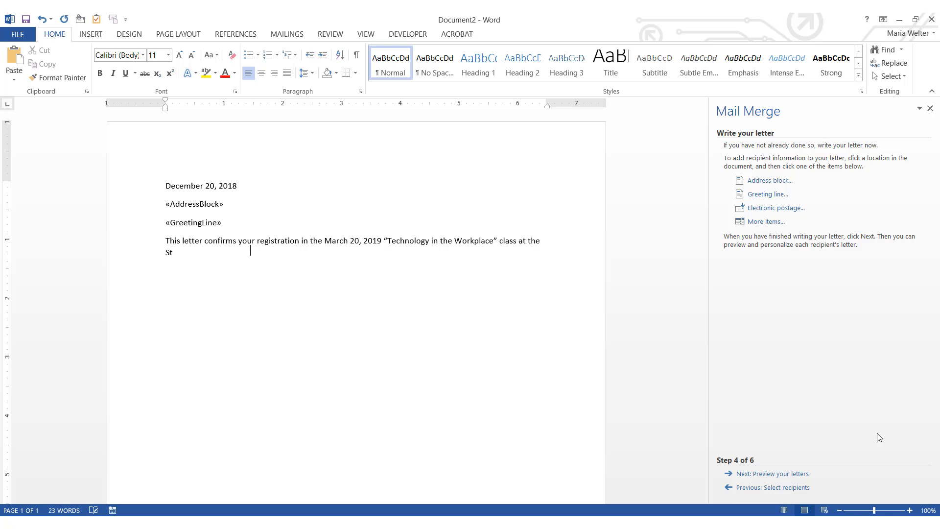
{"action": "type", "text": "ng Center. Breakfast"}
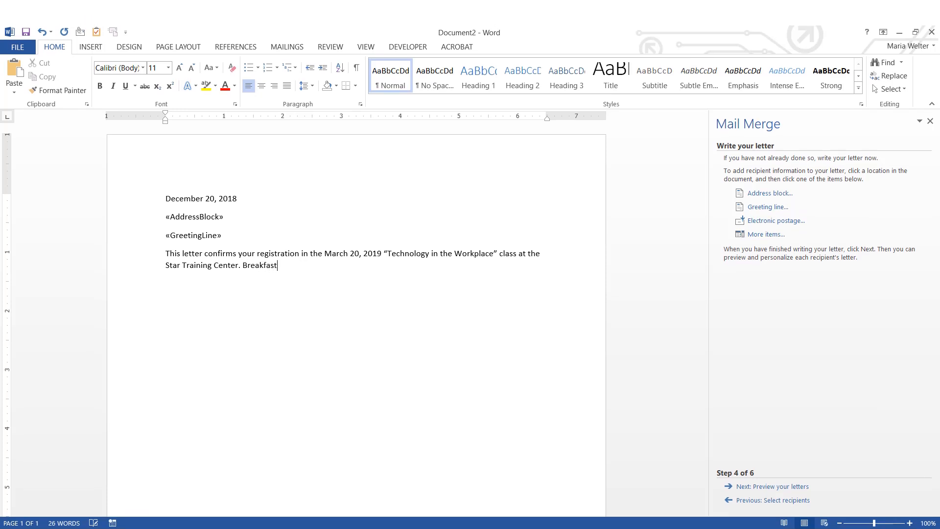
{"action": "type", "text": " and lunch are providedSincerely"}
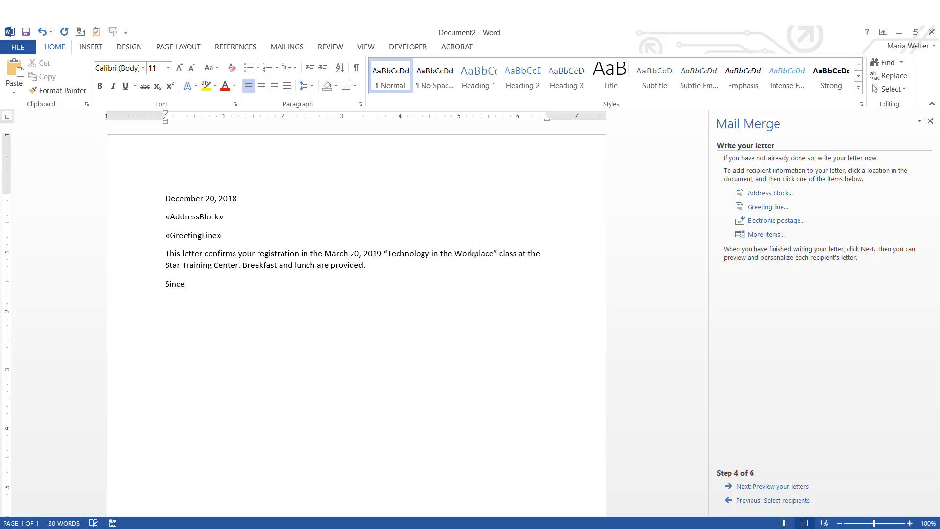
{"action": "type", "text": ","}
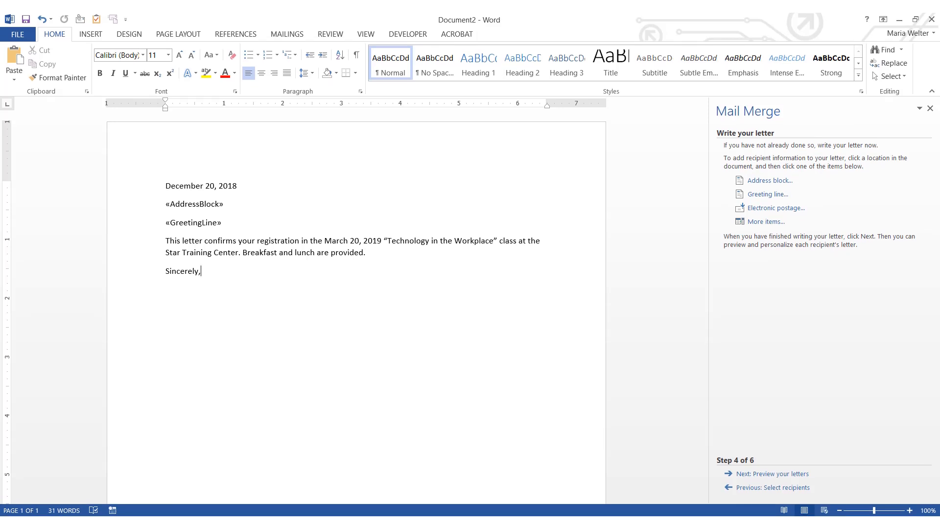
{"action": "key", "text": "Return"}
{"action": "key", "text": "Return"}
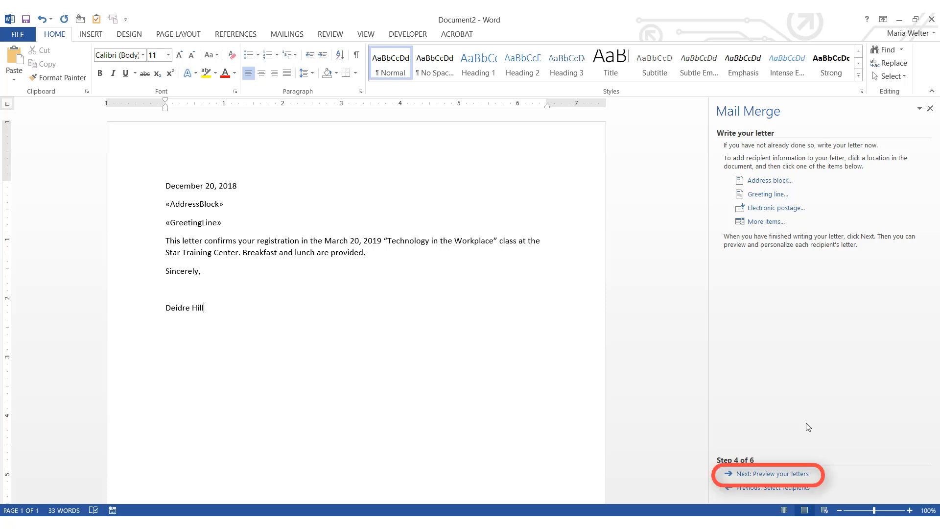
{"action": "left_click", "coordinate": [793, 474]}
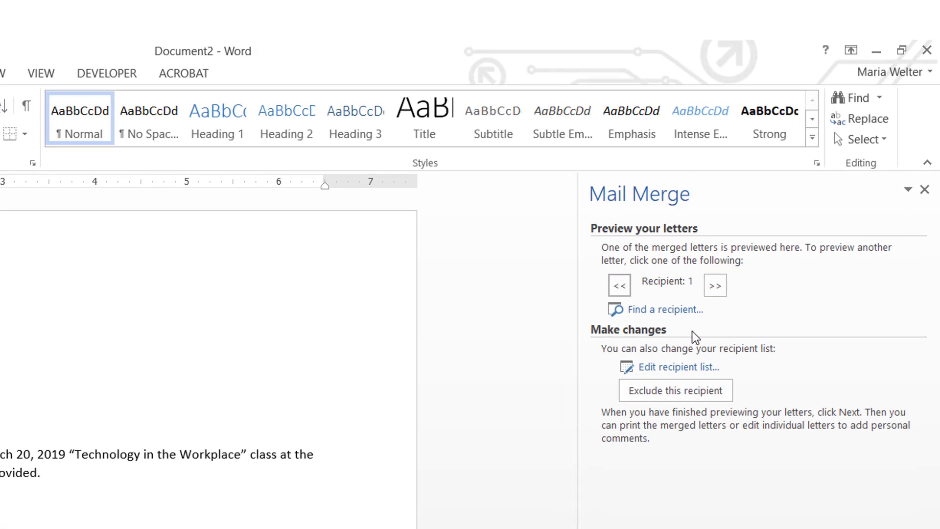
{"action": "left_click", "coordinate": [716, 290]}
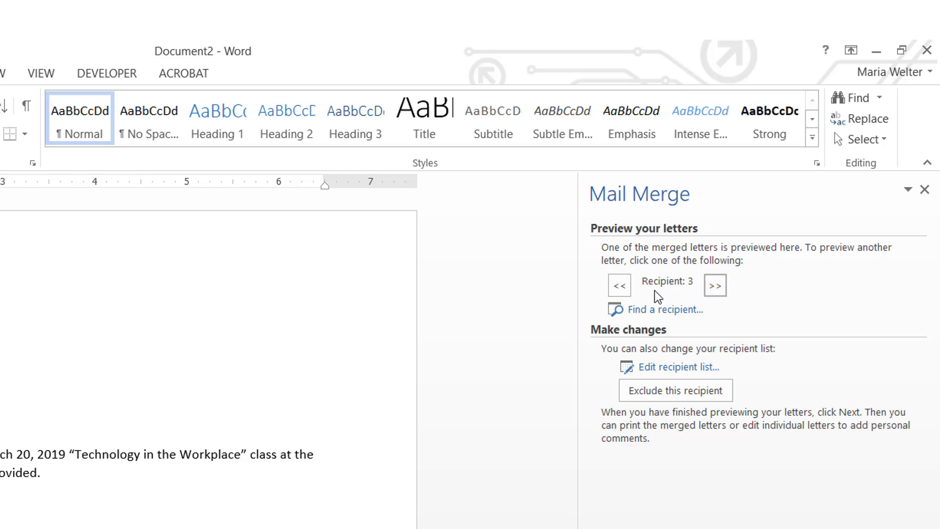
{"action": "left_click", "coordinate": [628, 293]}
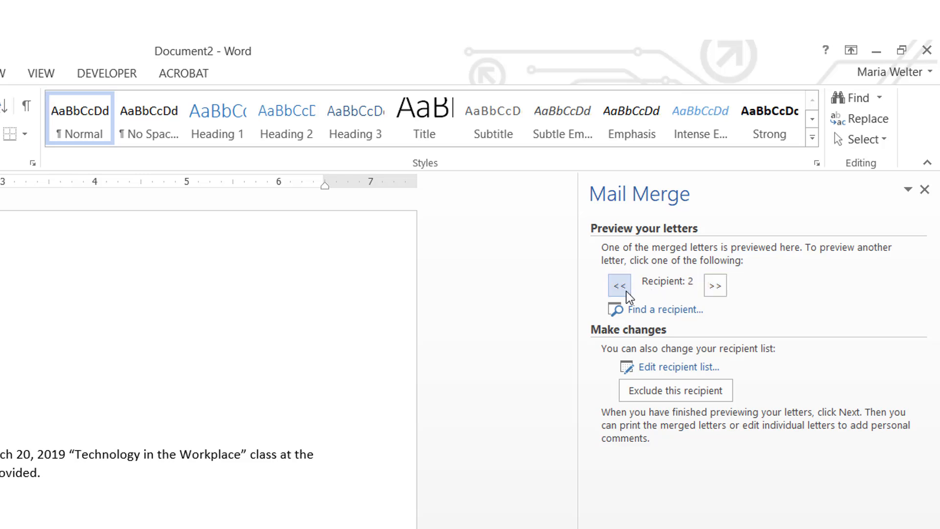
{"action": "left_click", "coordinate": [620, 286]}
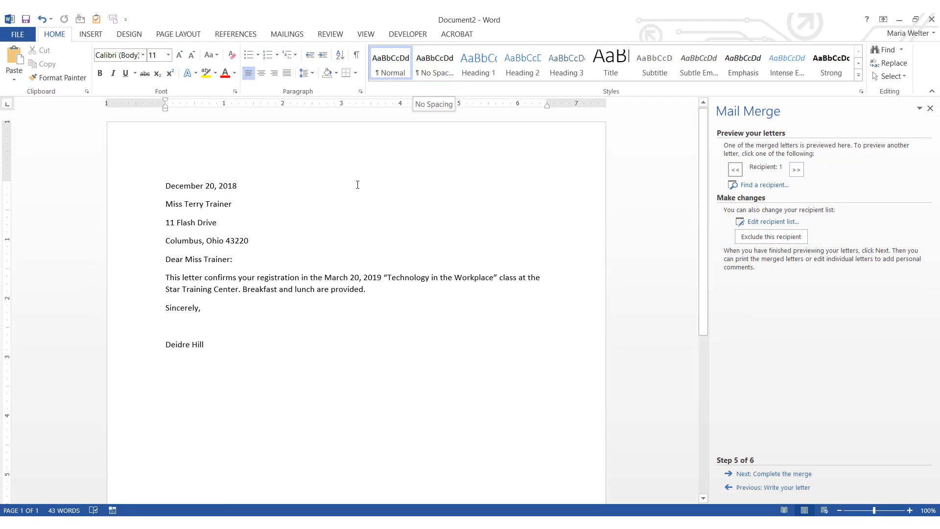
Apply the No Spacing style to the three address lines
{"action": "left_click", "coordinate": [168, 204]}
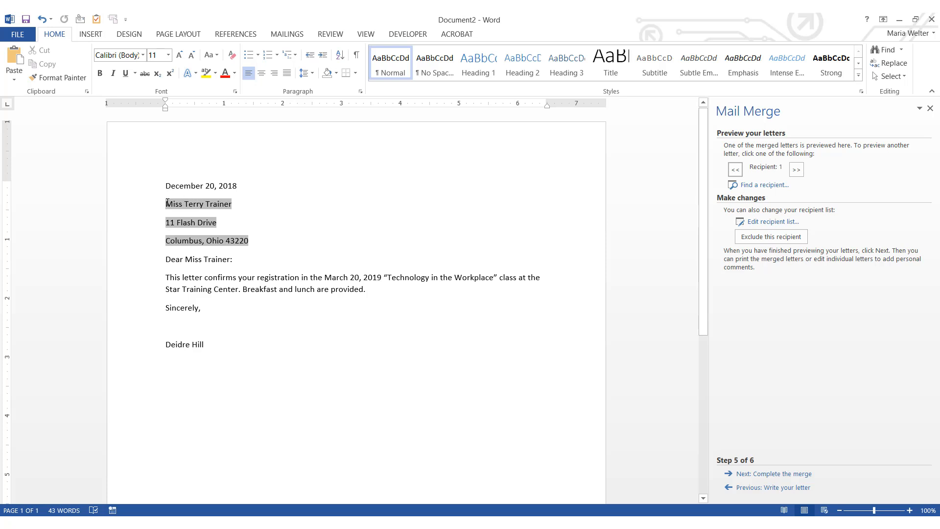
{"action": "left_click_drag", "start_coordinate": [167, 202], "coordinate": [232, 223]}
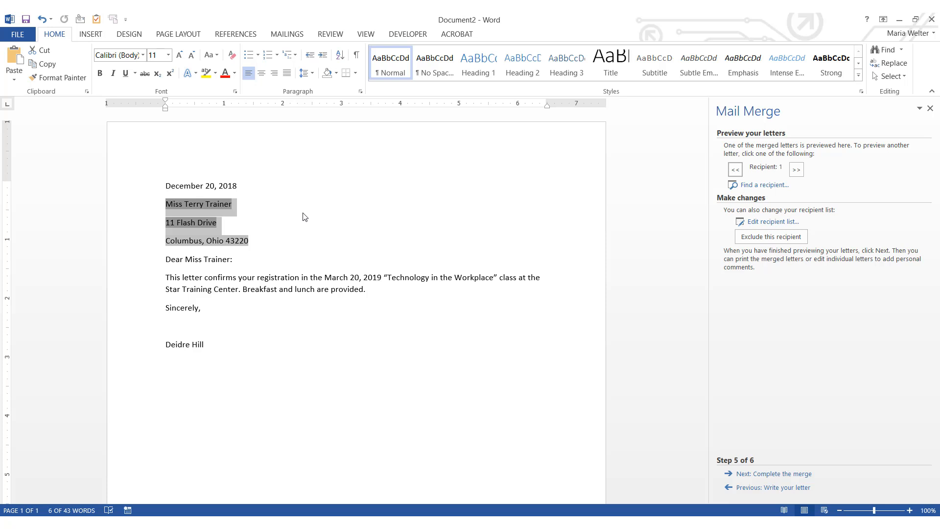
{"action": "left_click", "coordinate": [440, 75]}
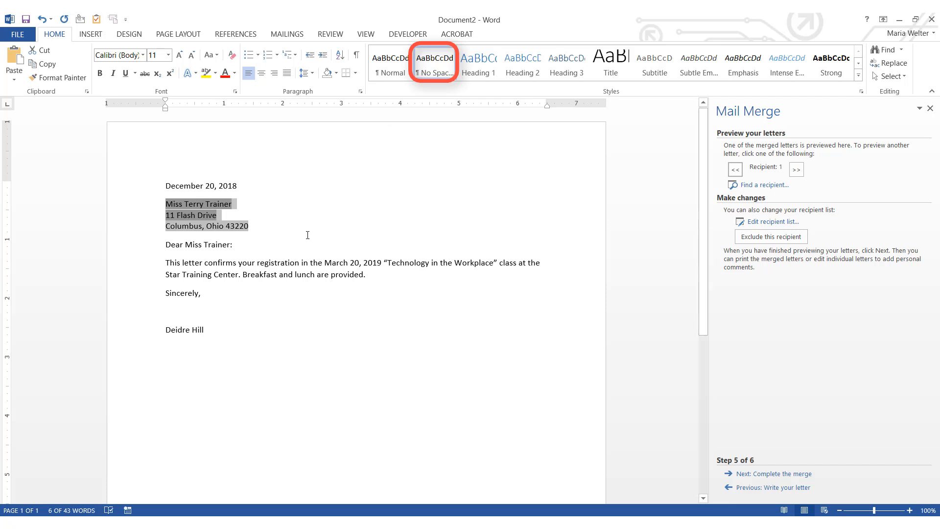
{"action": "left_click", "coordinate": [293, 239]}
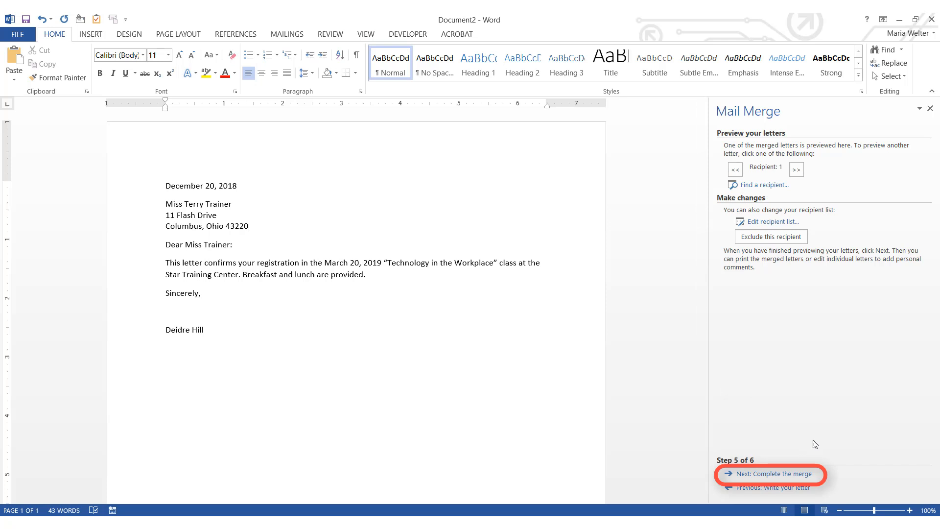
Advance the wizard to Complete the merge and open Edit individual letters to merge all records
{"action": "left_click", "coordinate": [799, 474]}
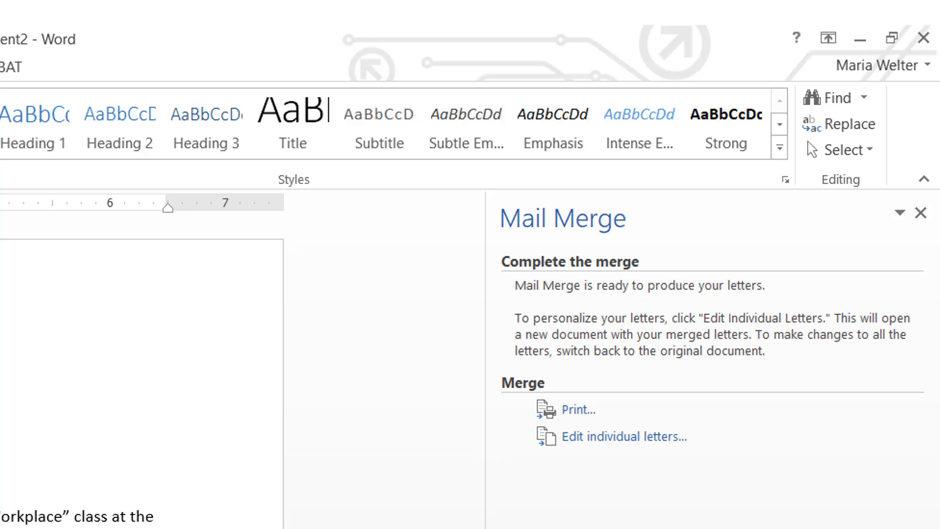
{"action": "left_click", "coordinate": [614, 451]}
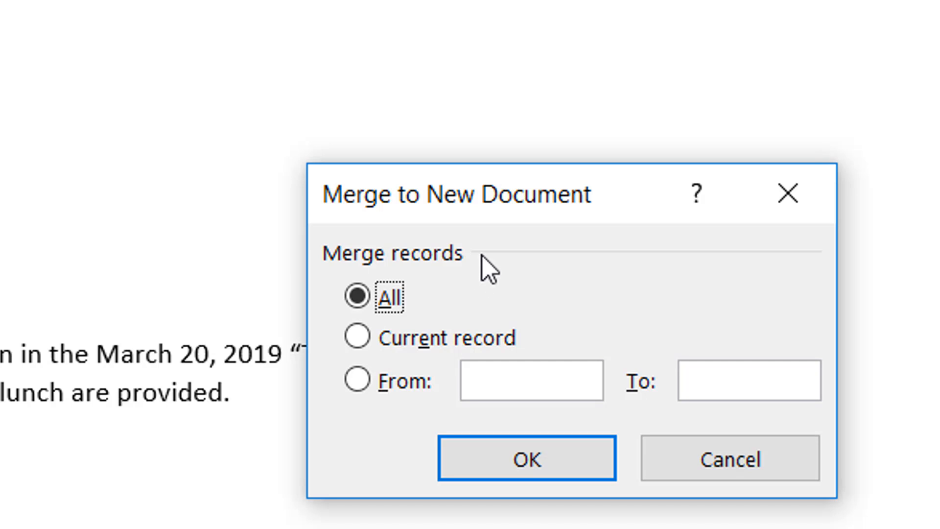
Merge all records into the new Letters1 document and scroll through its three letters
{"action": "left_click", "coordinate": [548, 472]}
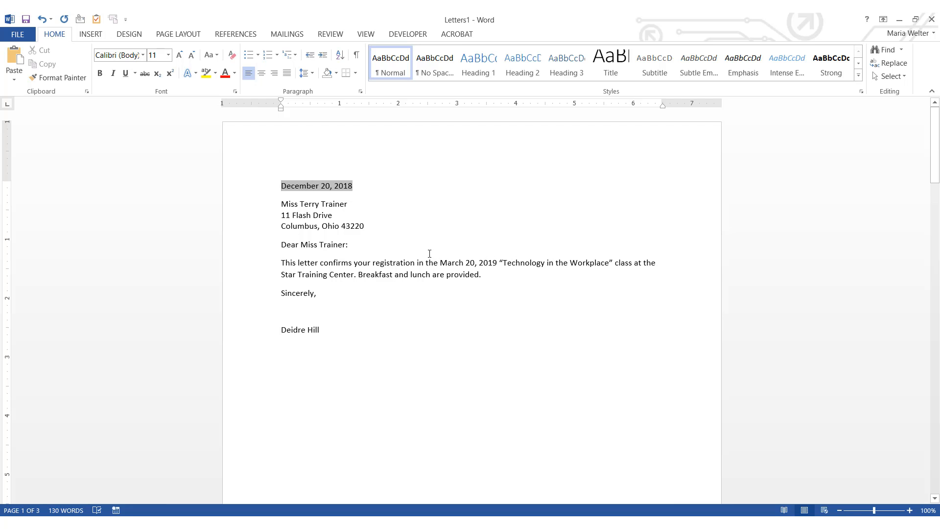
{"action": "scroll", "coordinate": [429, 253], "scroll_direction": "down", "scroll_amount": 10}
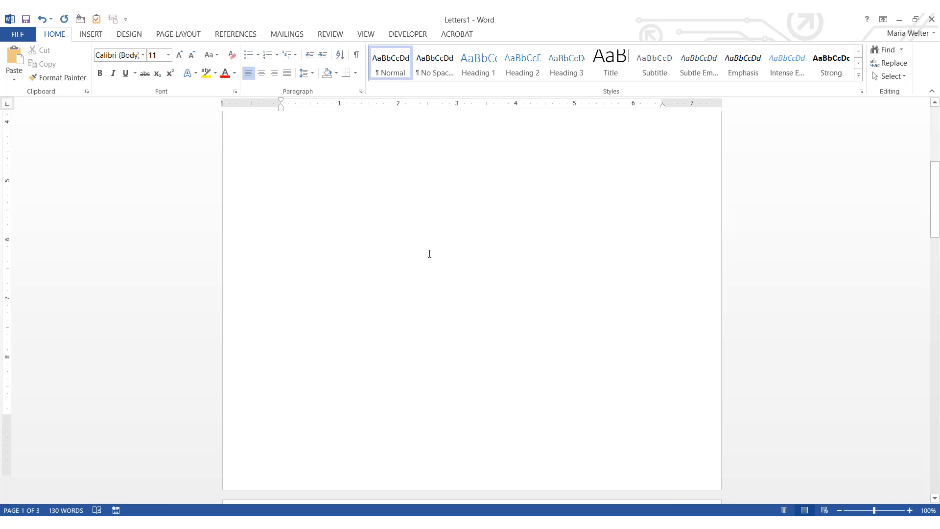
{"action": "scroll", "coordinate": [430, 253], "scroll_direction": "down", "scroll_amount": 8}
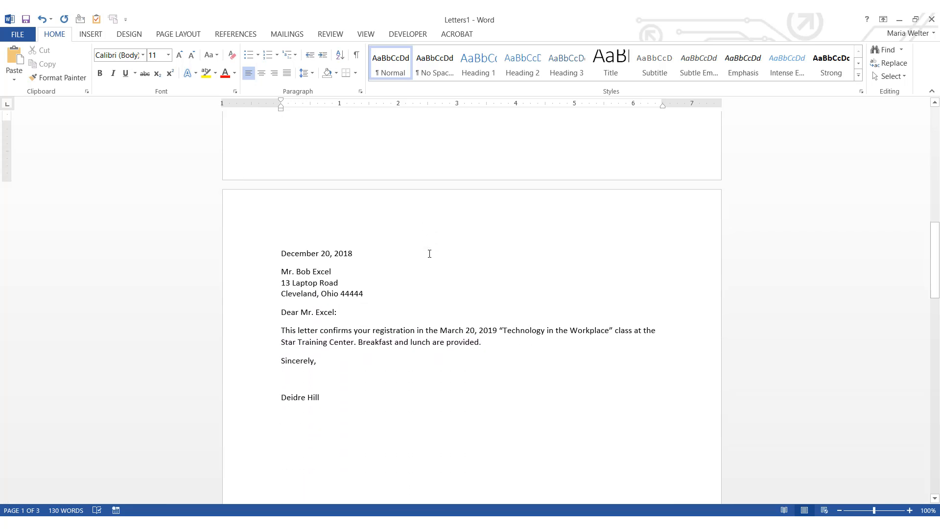
{"action": "scroll", "coordinate": [429, 253], "scroll_direction": "down", "scroll_amount": 15}
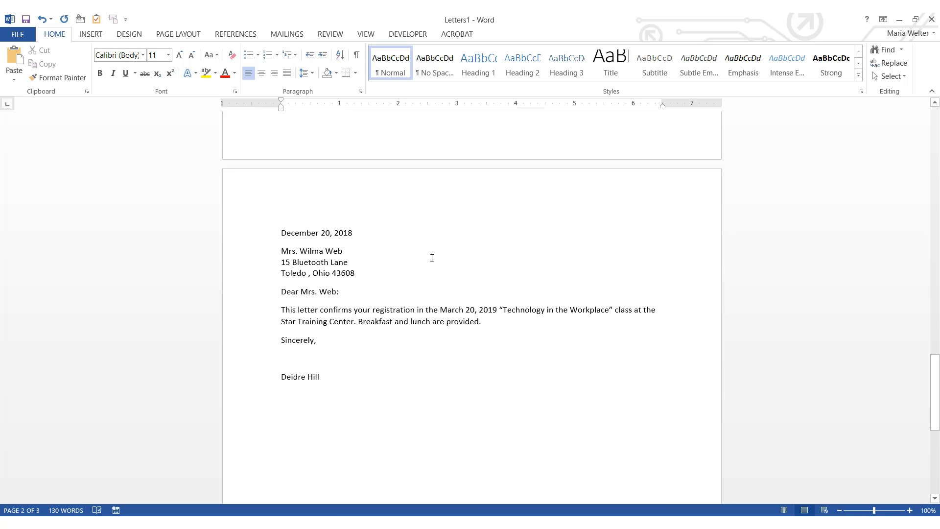
Scroll back up to the first merged letter, dated December 20, 2018
{"action": "scroll", "coordinate": [431, 258], "scroll_direction": "up", "scroll_amount": 20}
{"action": "scroll", "coordinate": [432, 263], "scroll_direction": "up", "scroll_amount": 4}
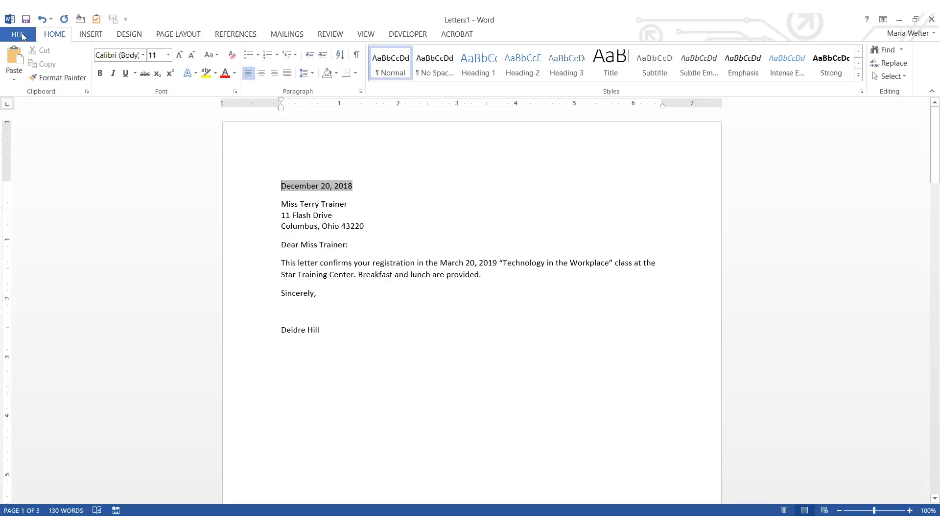
Save the merged letters as 'Merged Letters' in the Documents folder
{"action": "left_click", "coordinate": [23, 35]}
{"action": "left_click", "coordinate": [32, 124]}
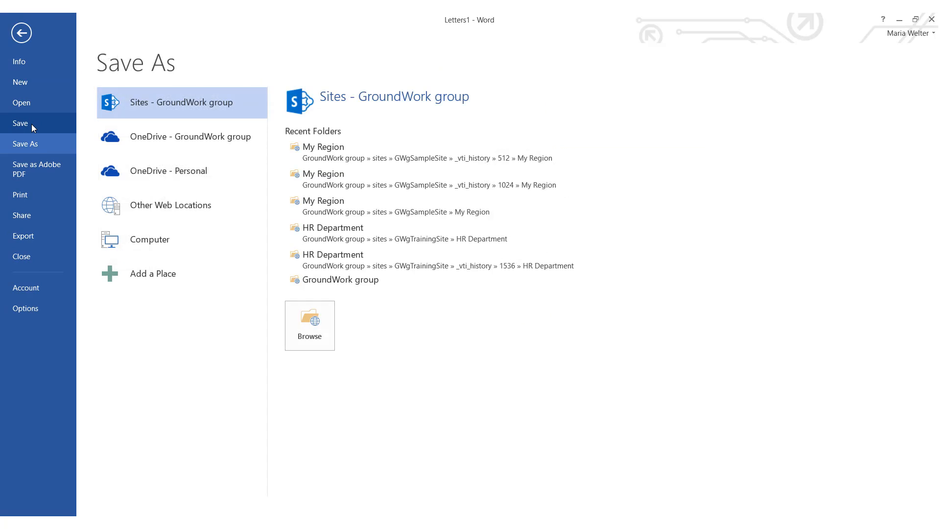
{"action": "left_click", "coordinate": [130, 241]}
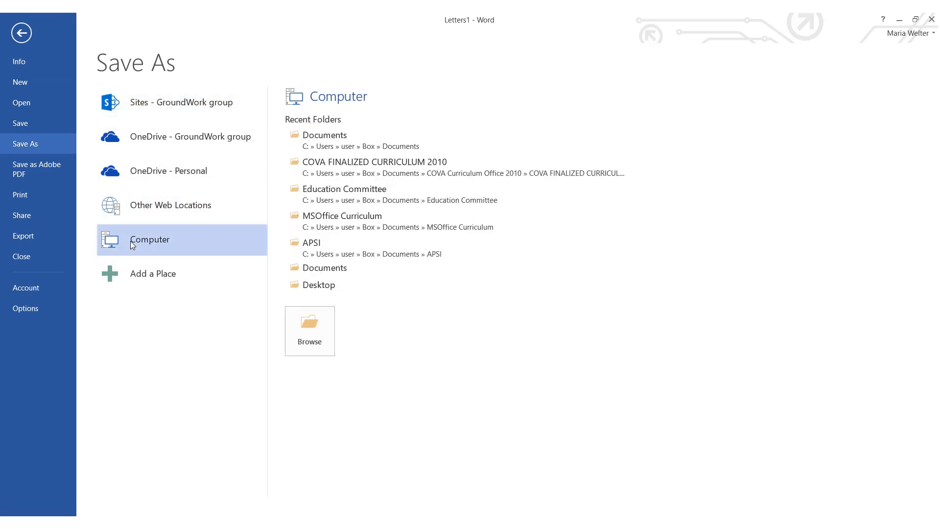
{"action": "left_click", "coordinate": [318, 141]}
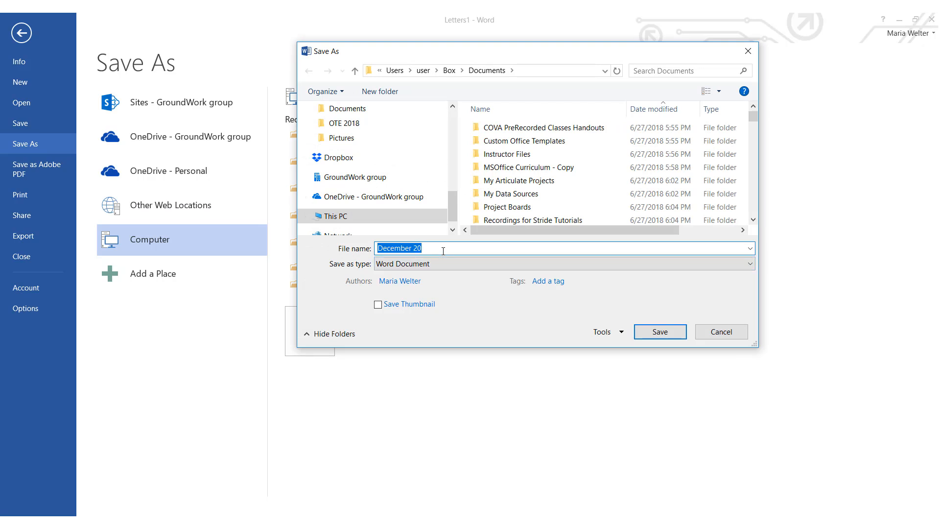
{"action": "type", "text": "Merged Letters"}
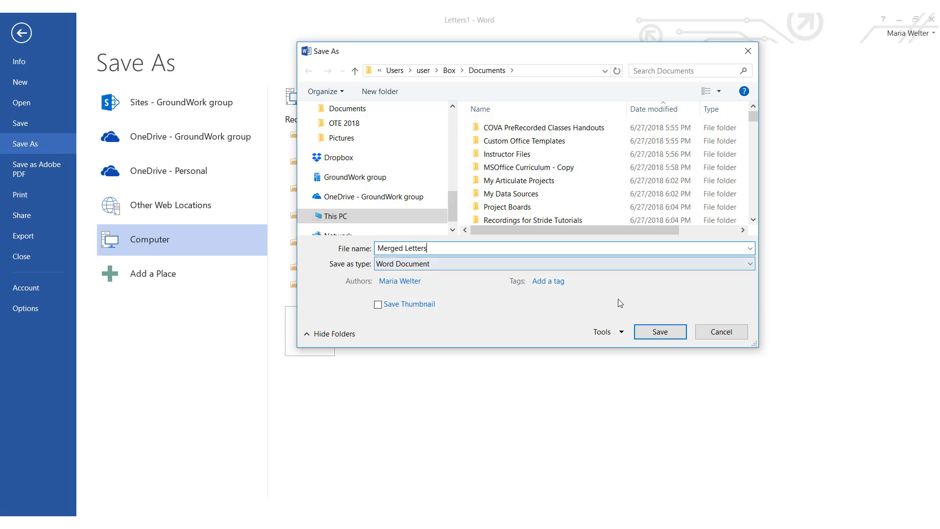
{"action": "left_click", "coordinate": [659, 337]}
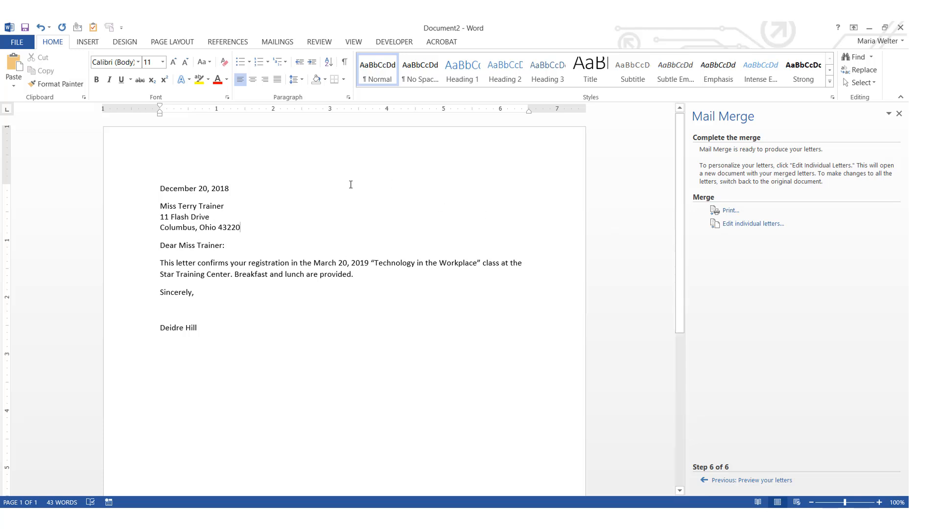
Save the main letter document as 'My Main Document' in the Documents folder
{"action": "left_click", "coordinate": [8, 42]}
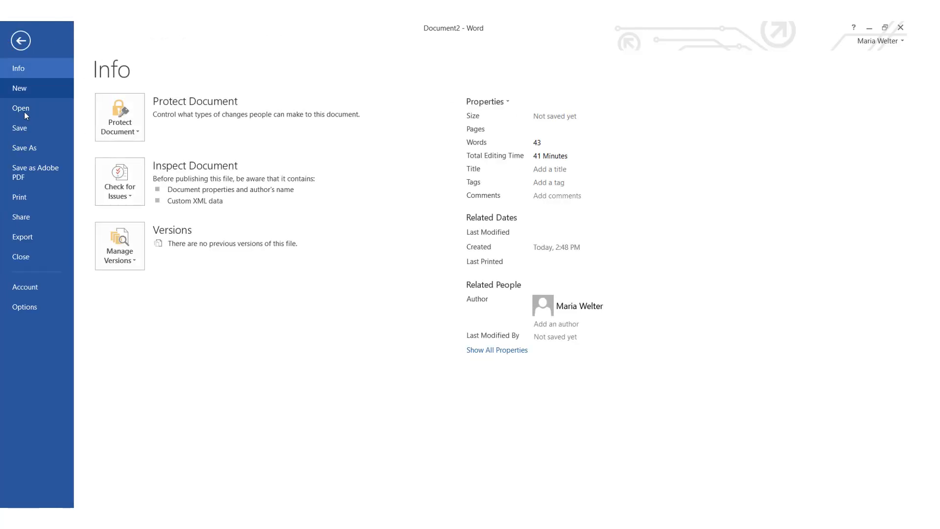
{"action": "left_click", "coordinate": [26, 124]}
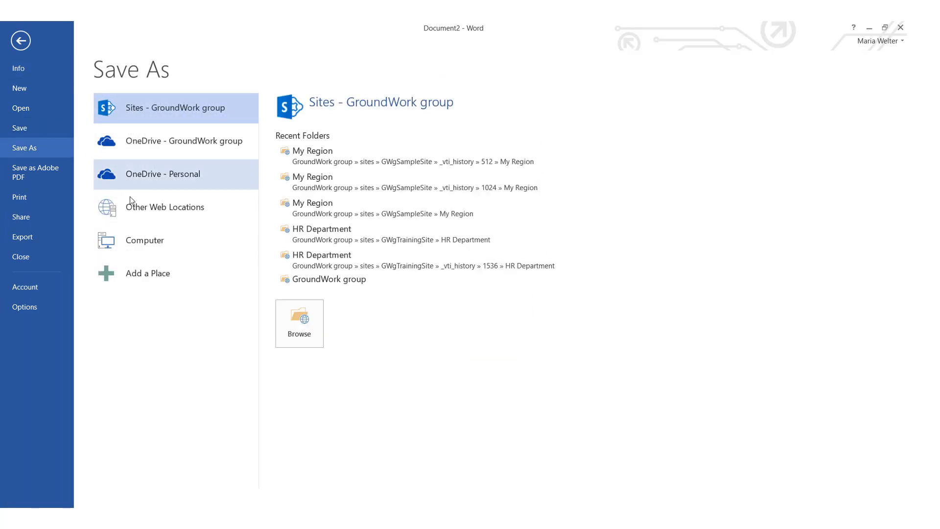
{"action": "left_click", "coordinate": [155, 248]}
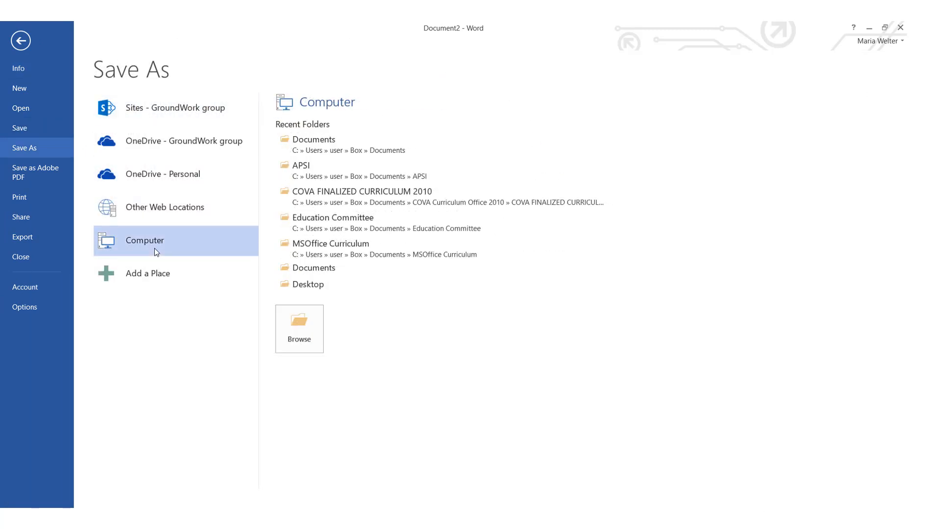
{"action": "left_click", "coordinate": [321, 149]}
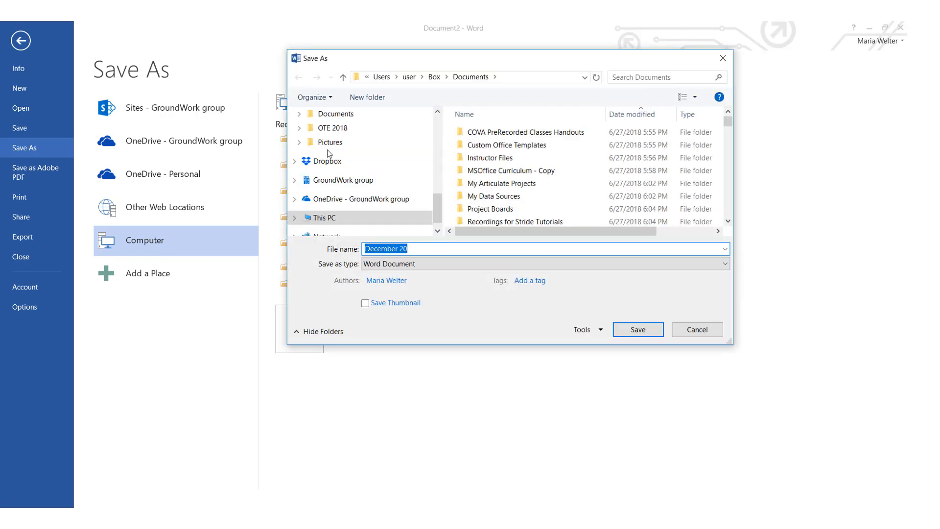
{"action": "type", "text": "My "}
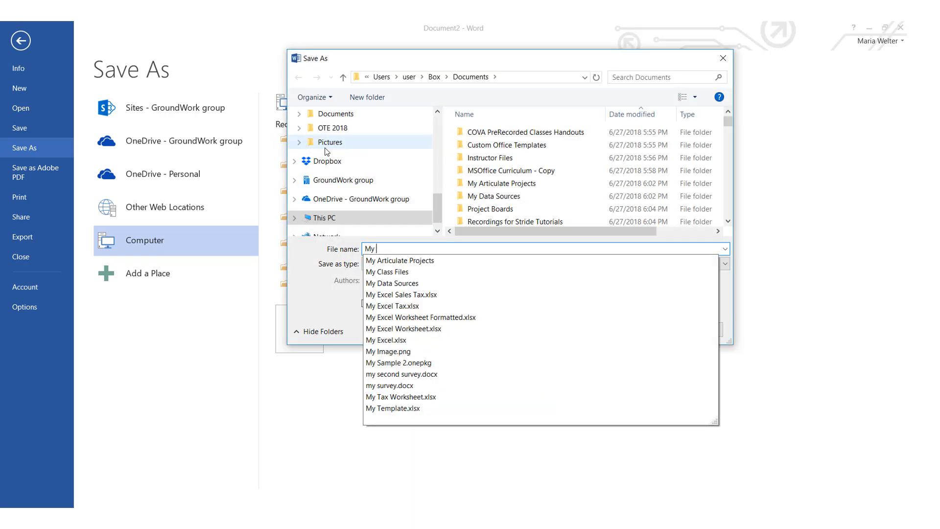
{"action": "type", "text": "Main Document"}
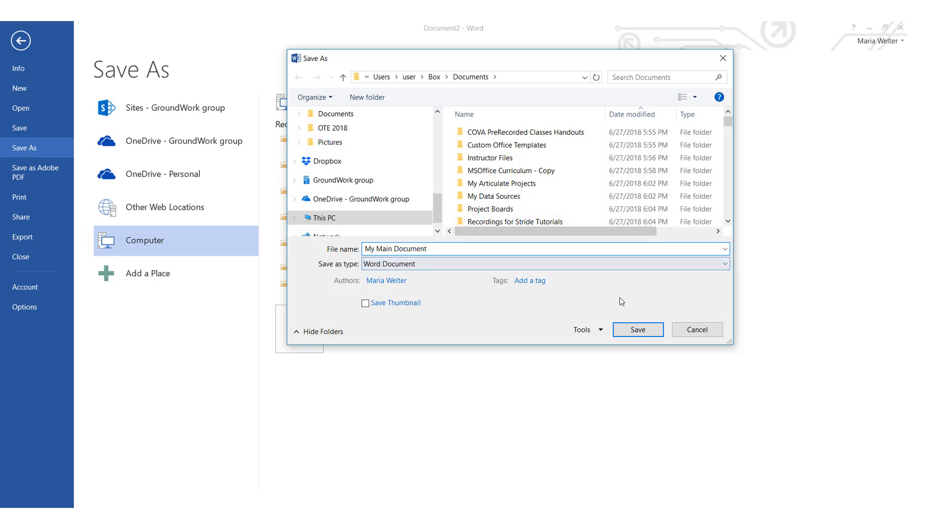
{"action": "left_click", "coordinate": [638, 331]}
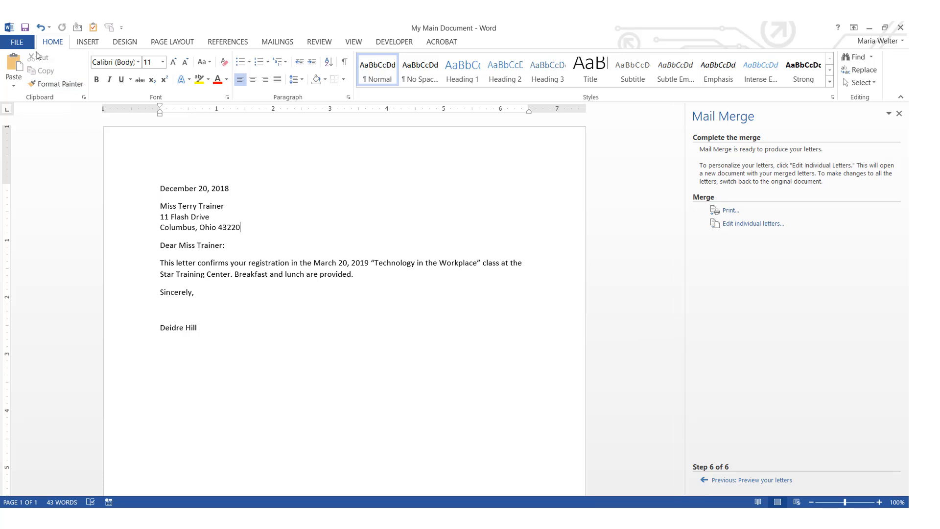
{"action": "left_click", "coordinate": [20, 45]}
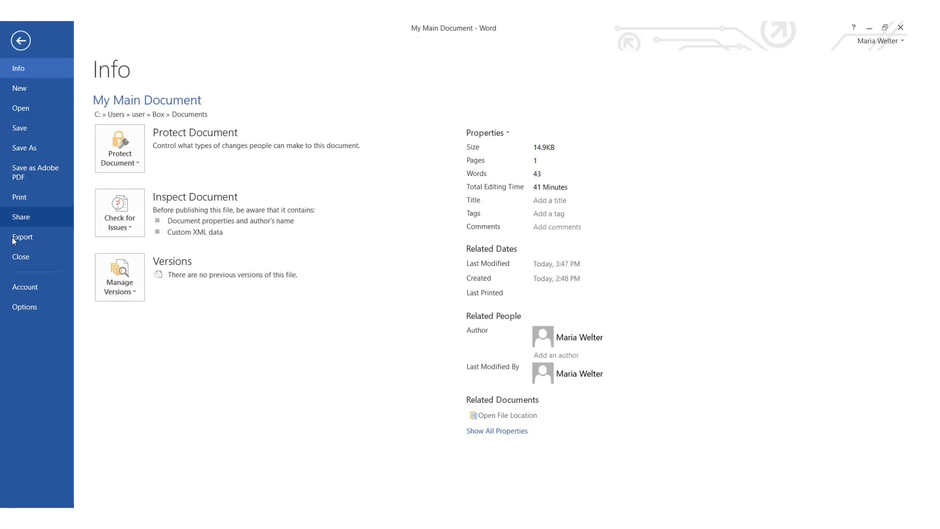
Close My Main Document and start a new blank document with the Mailings tools showing
{"action": "left_click", "coordinate": [16, 264]}
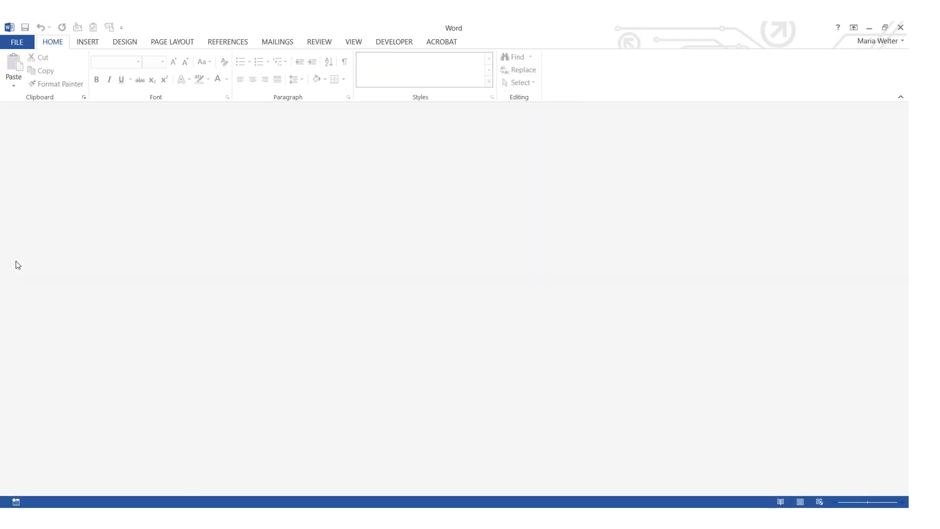
{"action": "key", "text": "ctrl+n"}
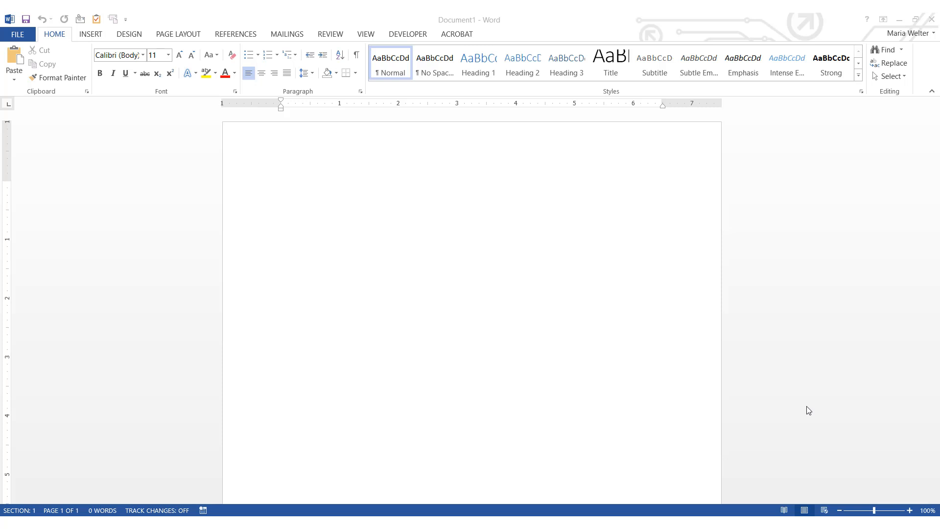
{"action": "left_click", "coordinate": [288, 35]}
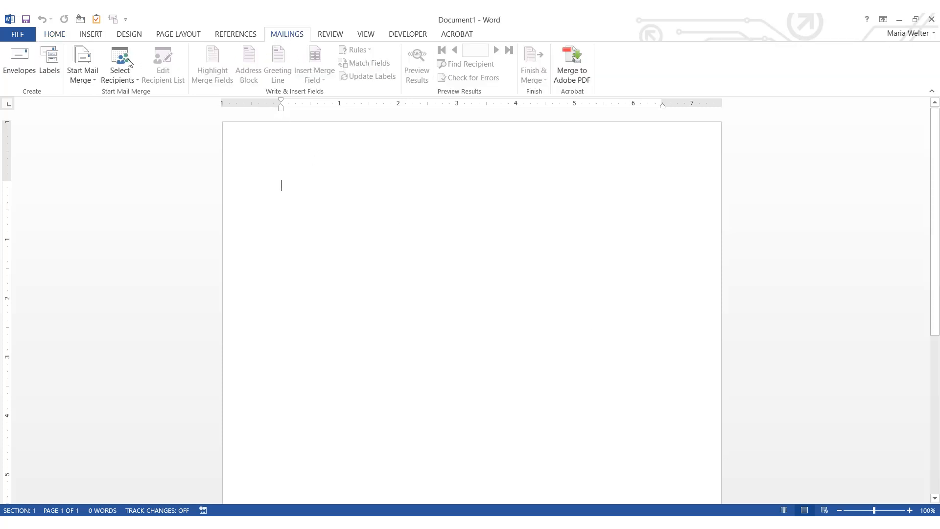
Launch the Step-by-Step Mail Merge Wizard with Labels as the document type
{"action": "left_click", "coordinate": [90, 78]}
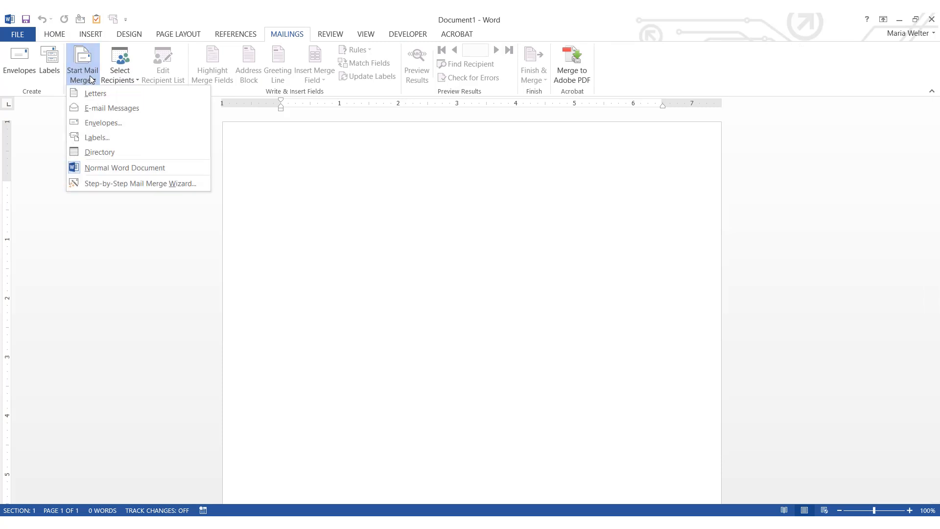
{"action": "left_click", "coordinate": [74, 187]}
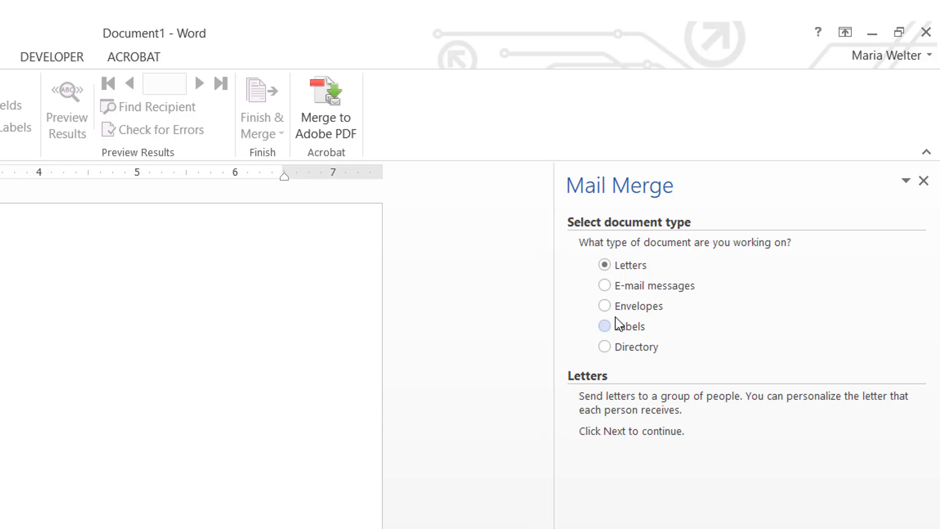
{"action": "left_click", "coordinate": [606, 325]}
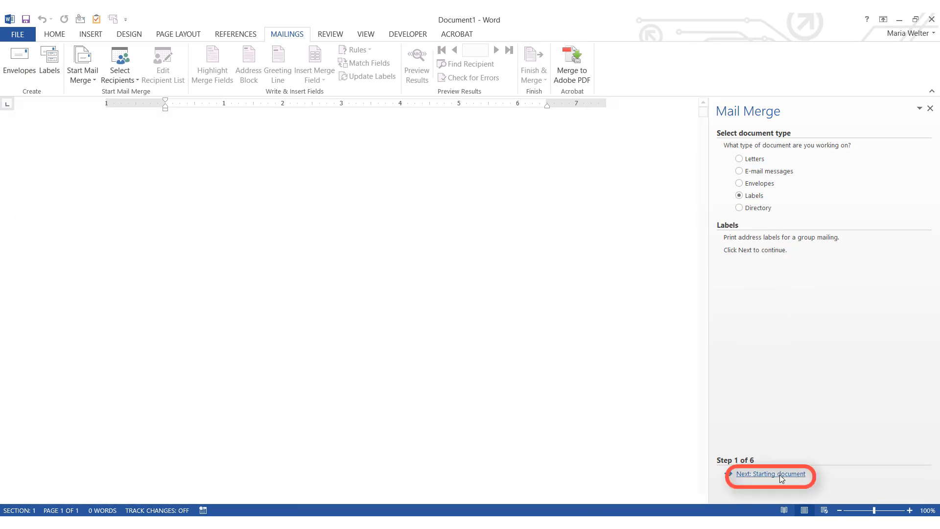
{"action": "left_click", "coordinate": [781, 474]}
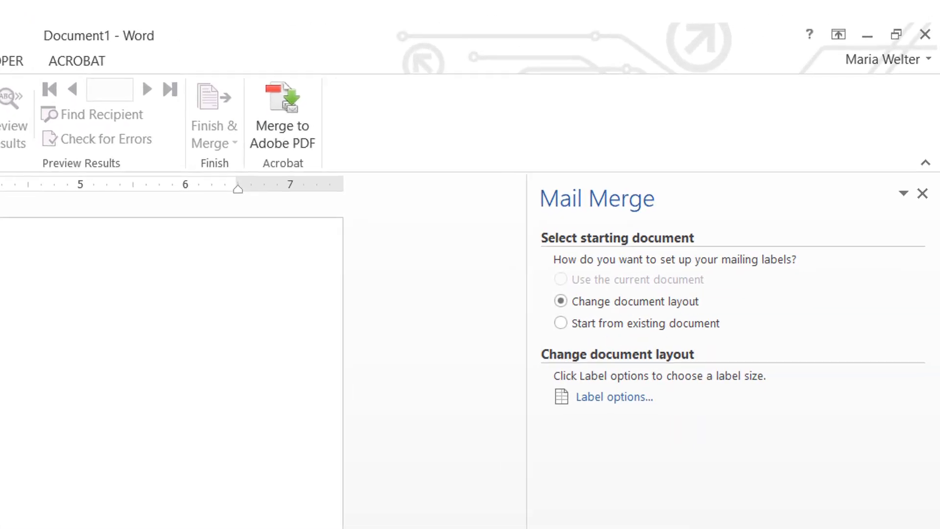
Set the label options to Avery US Letter 5160 Easy Peel Address Labels
{"action": "left_click", "coordinate": [601, 399]}
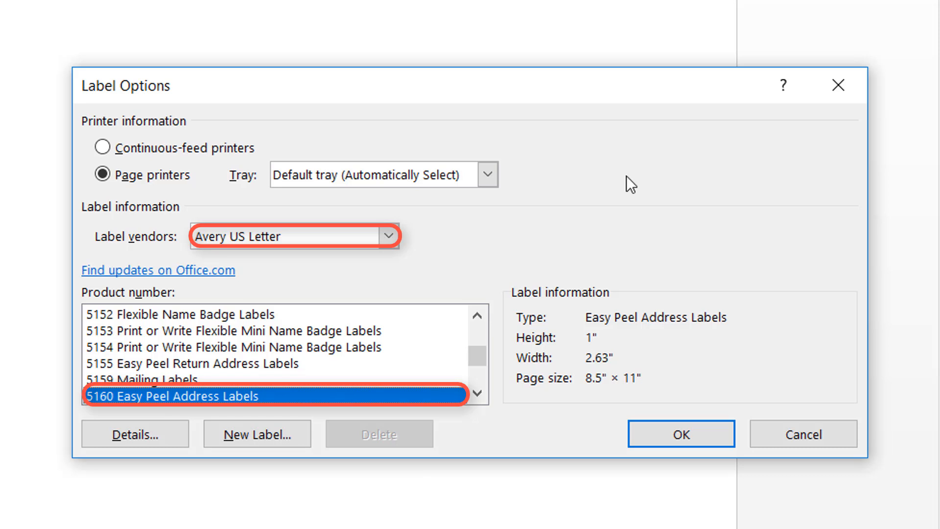
{"action": "left_click", "coordinate": [693, 431]}
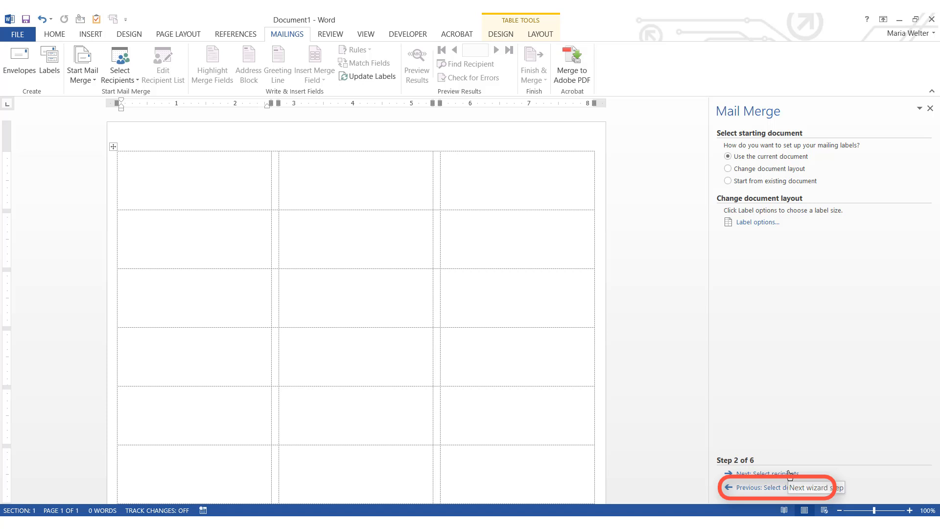
Pick Excel Merge File from Box > Documents > My Class Files as the recipient list
{"action": "left_click", "coordinate": [789, 473]}
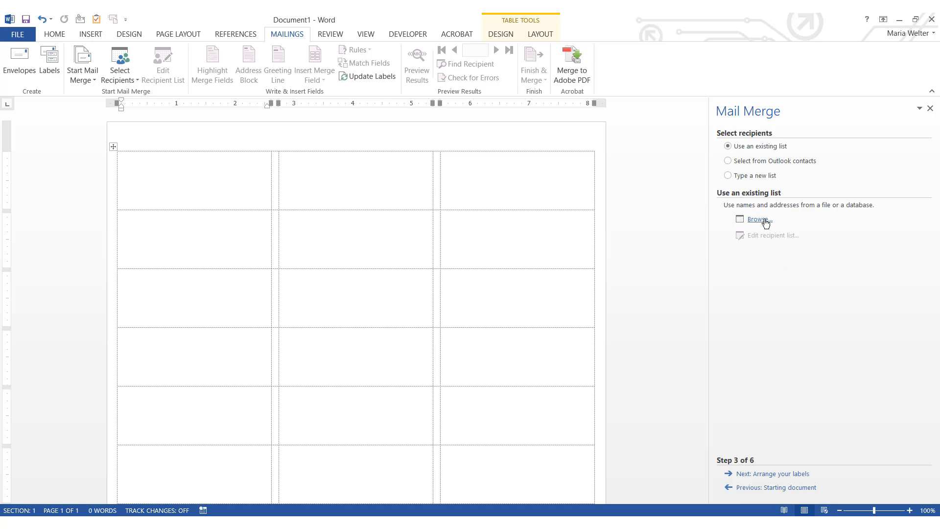
{"action": "left_click", "coordinate": [766, 222]}
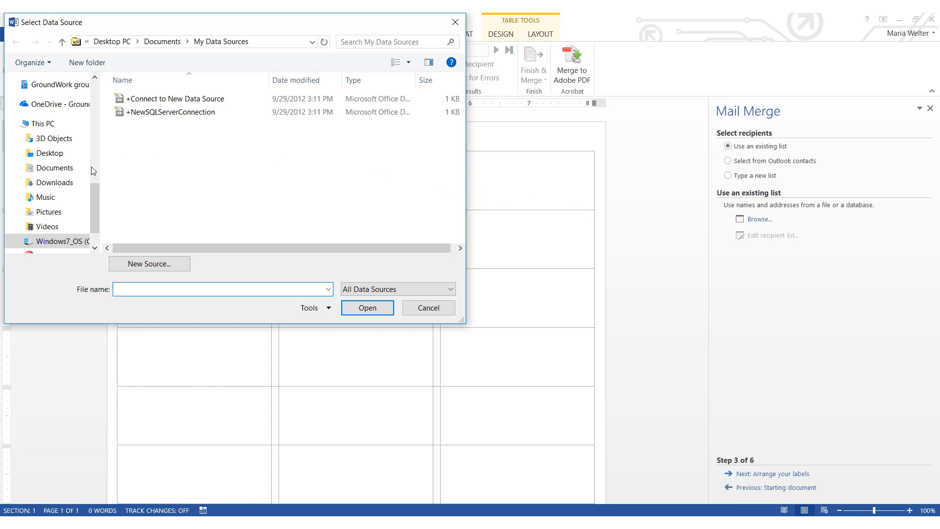
{"action": "scroll", "coordinate": [91, 167], "scroll_direction": "up", "scroll_amount": 2}
{"action": "scroll", "coordinate": [89, 157], "scroll_direction": "up", "scroll_amount": 3}
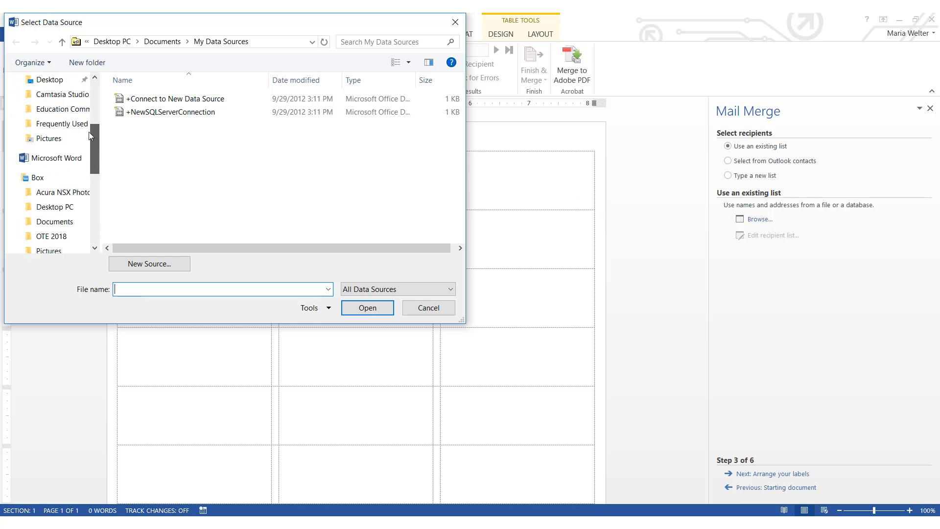
{"action": "left_click", "coordinate": [54, 221]}
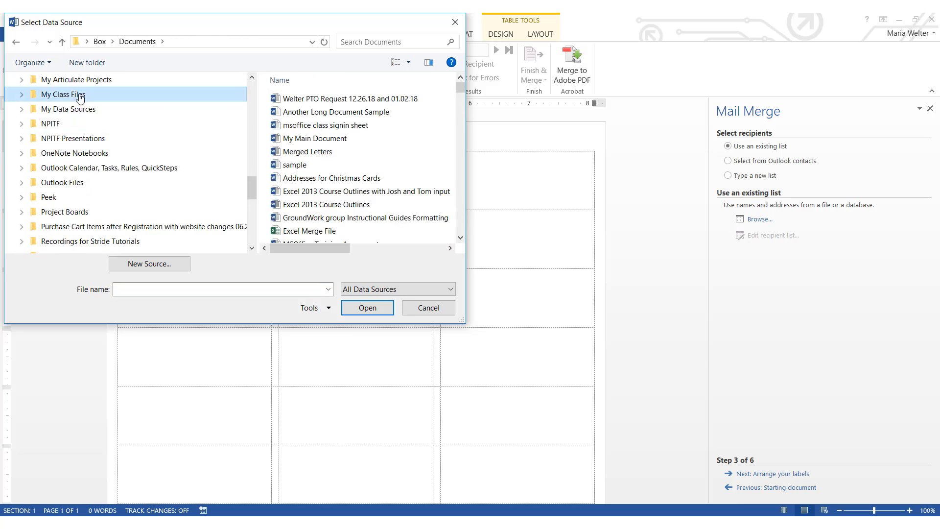
{"action": "left_click", "coordinate": [80, 98]}
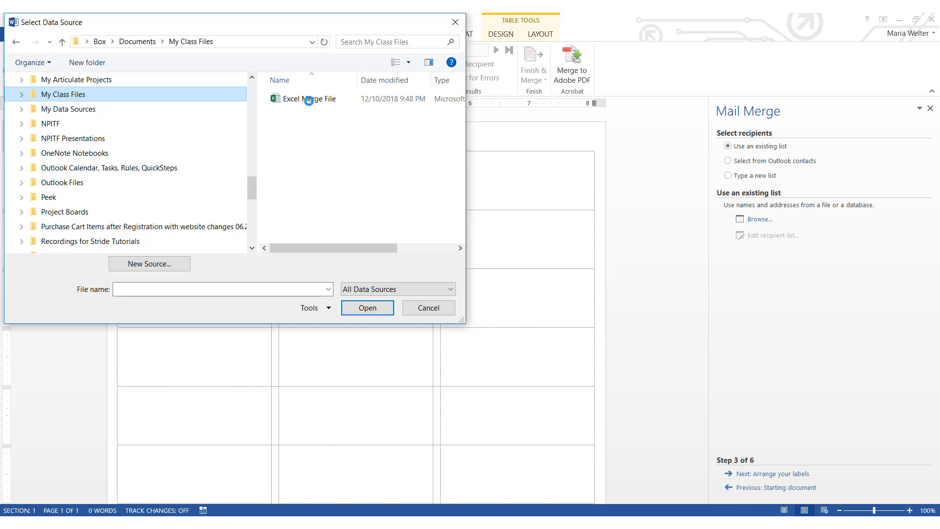
{"action": "left_click", "coordinate": [303, 100]}
{"action": "double_click", "coordinate": [304, 99]}
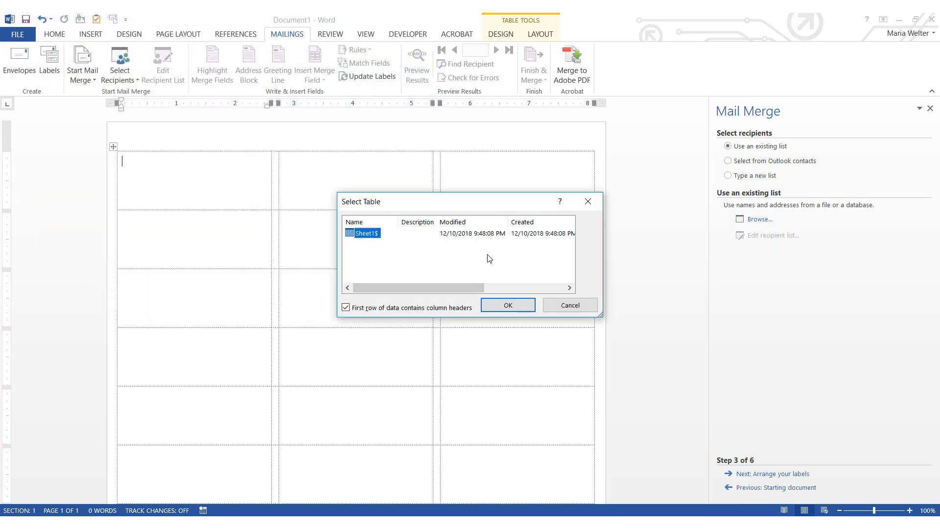
Accept the Sheet1$ table and its three recipients, then advance to Arrange your labels
{"action": "left_click", "coordinate": [510, 305]}
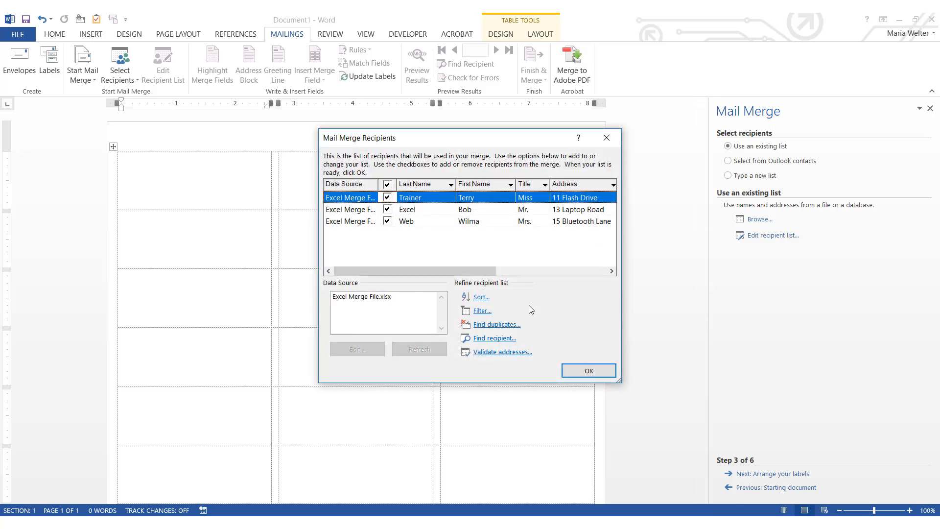
{"action": "left_click", "coordinate": [590, 372]}
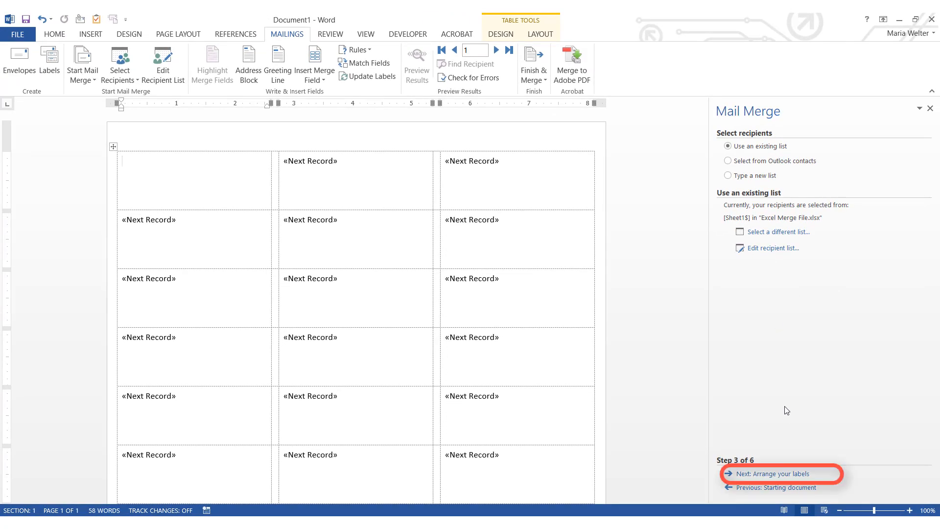
{"action": "left_click", "coordinate": [792, 477]}
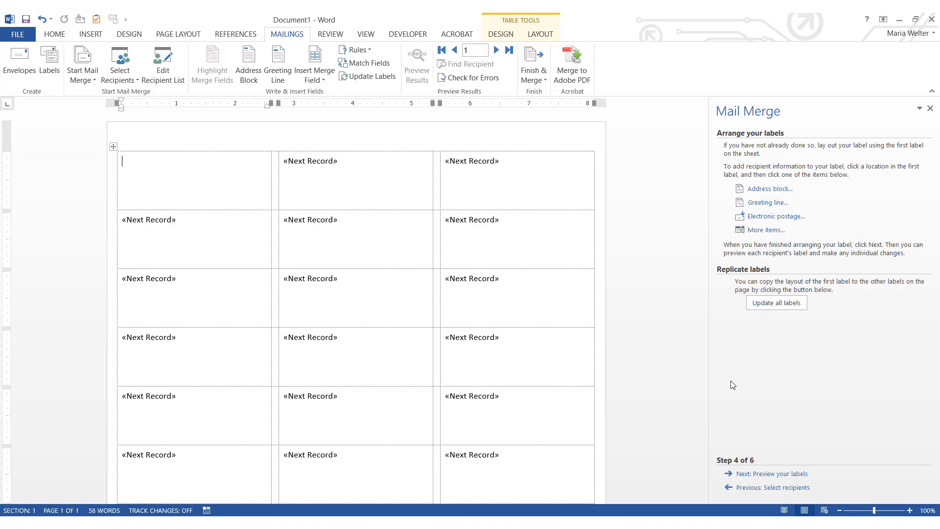
Insert an «AddressBlock» field into the first label using the default address format
{"action": "left_click", "coordinate": [760, 190]}
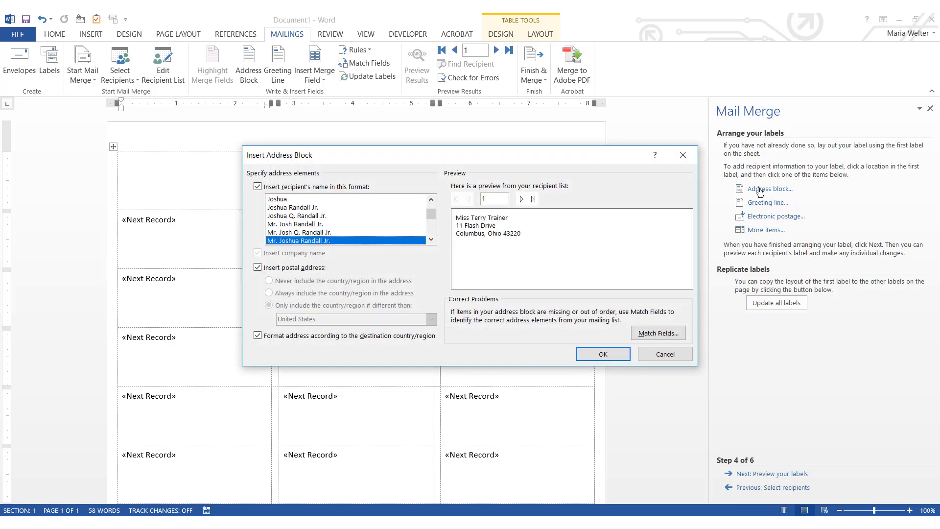
{"action": "left_click", "coordinate": [598, 355]}
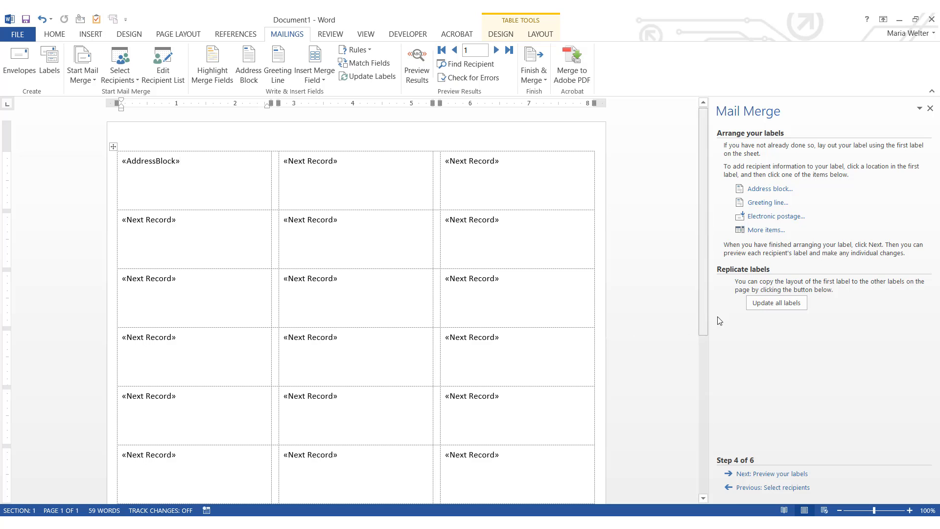
Copy the address block to every label and preview the three recipients' merged addresses
{"action": "left_click", "coordinate": [766, 303]}
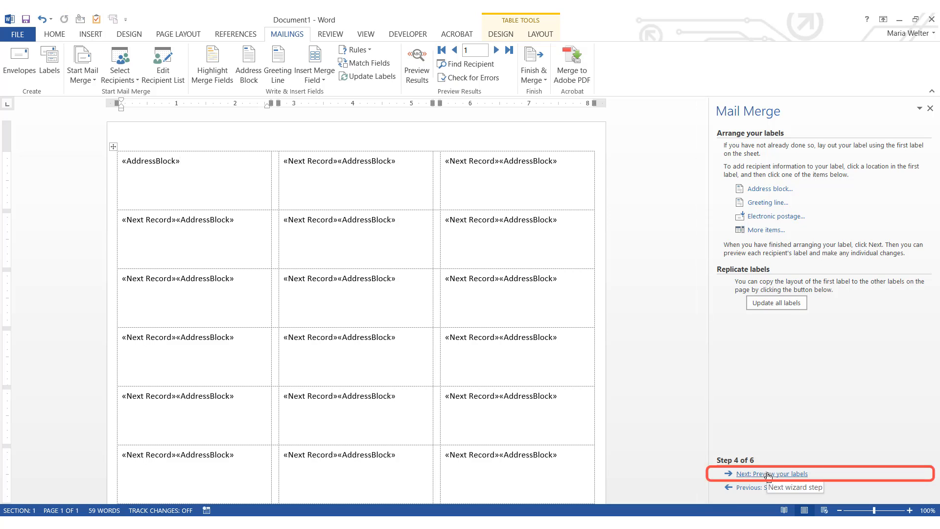
{"action": "left_click", "coordinate": [768, 474]}
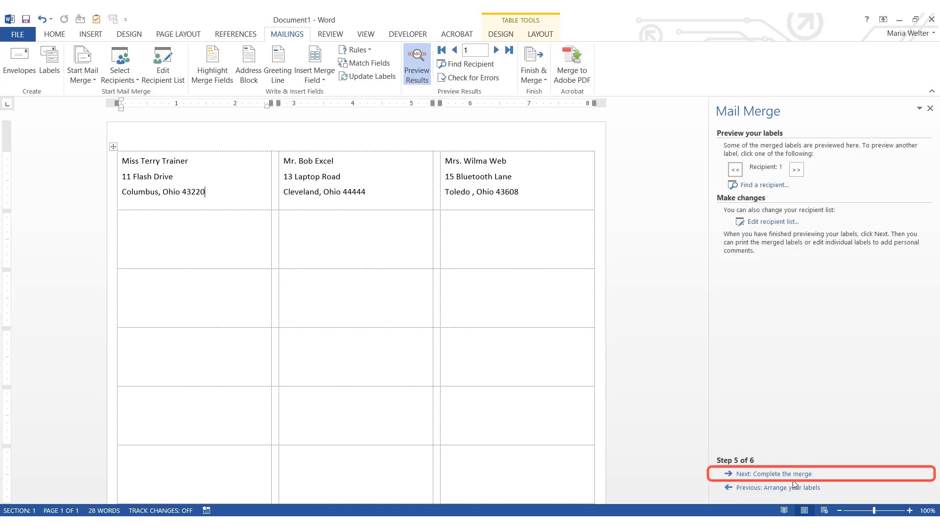
Complete the merge and print labels for all records
{"action": "left_click", "coordinate": [782, 475]}
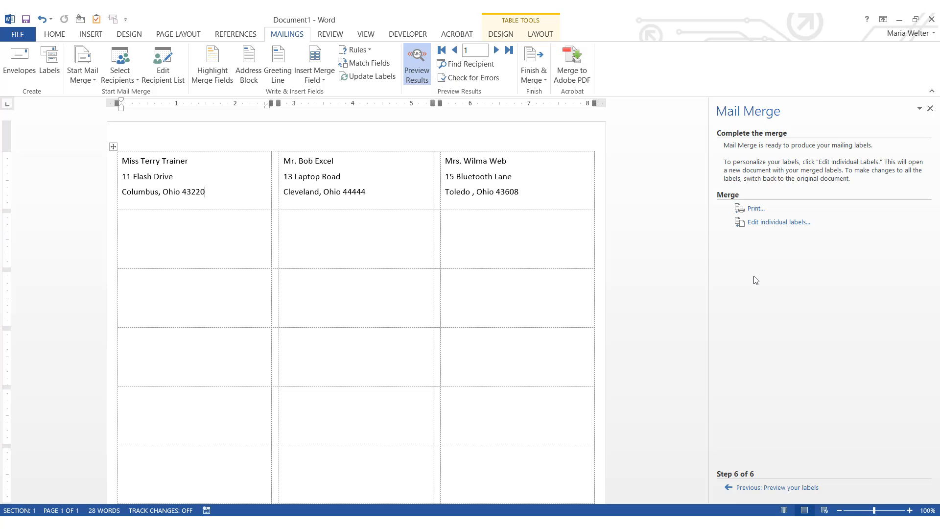
{"action": "left_click", "coordinate": [756, 209]}
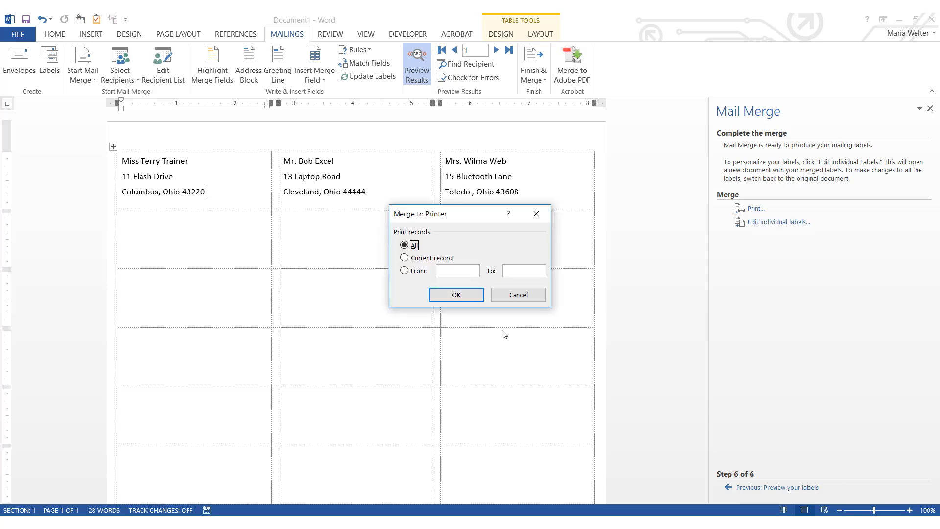
{"action": "left_click", "coordinate": [461, 300]}
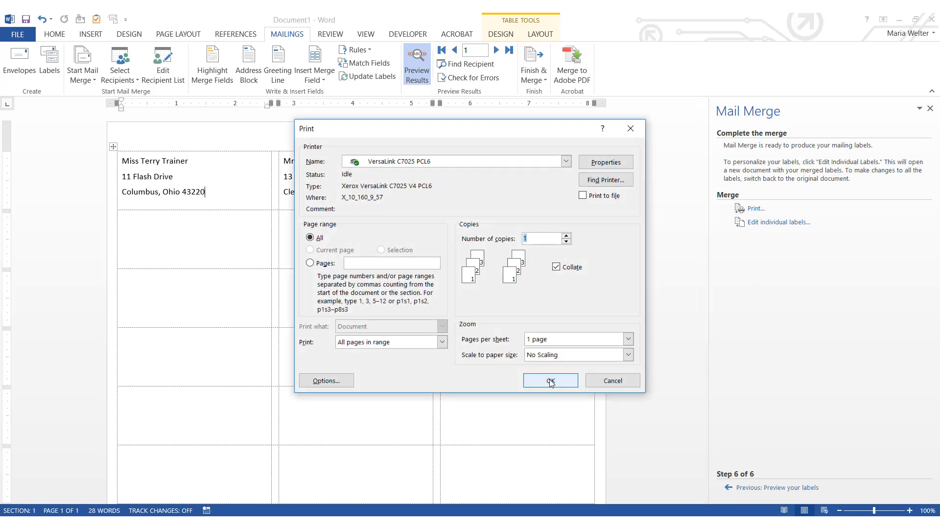
{"action": "left_click", "coordinate": [551, 381]}
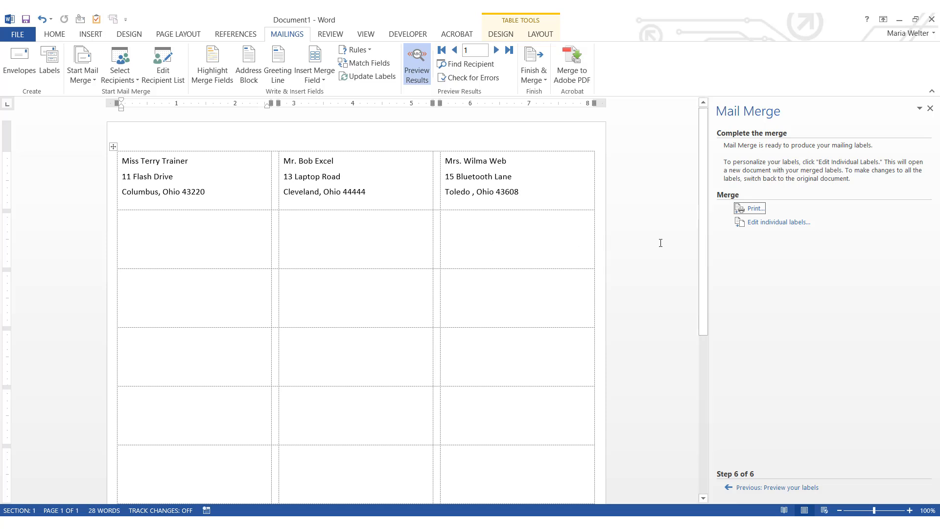
Save the label document to the computer as 'my merged labels', then close it
{"action": "left_click", "coordinate": [26, 19]}
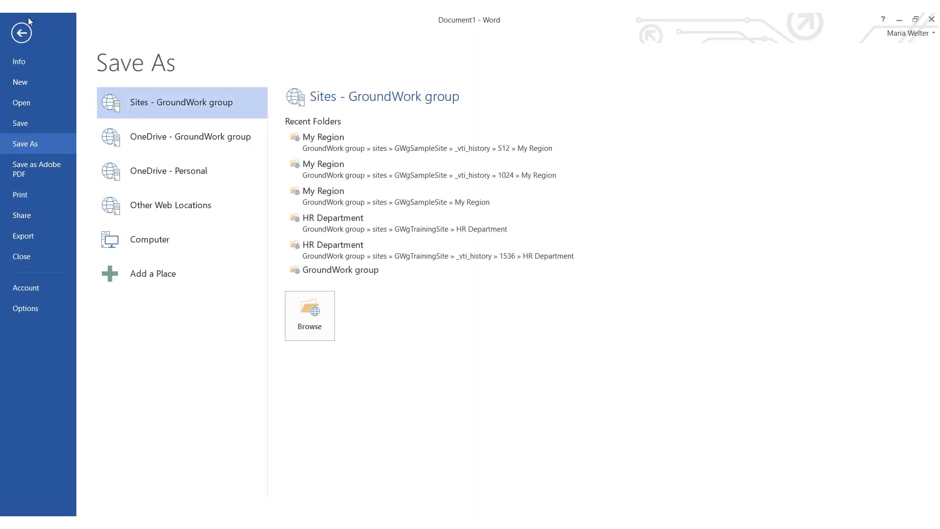
{"action": "left_click", "coordinate": [145, 239]}
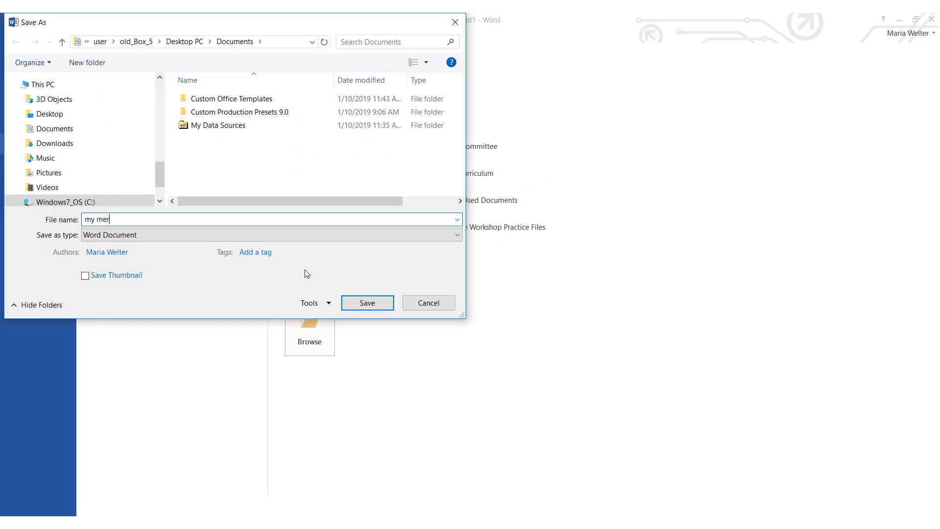
{"action": "key", "text": "BackSpace"}
{"action": "key", "text": "BackSpace"}
{"action": "key", "text": "BackSpace"}
{"action": "key", "text": "BackSpace"}
{"action": "key", "text": "BackSpace"}
{"action": "key", "text": "BackSpace"}
{"action": "type", "text": "my merged l"}
{"action": "type", "text": "ls"}
{"action": "left_click", "coordinate": [390, 304]}
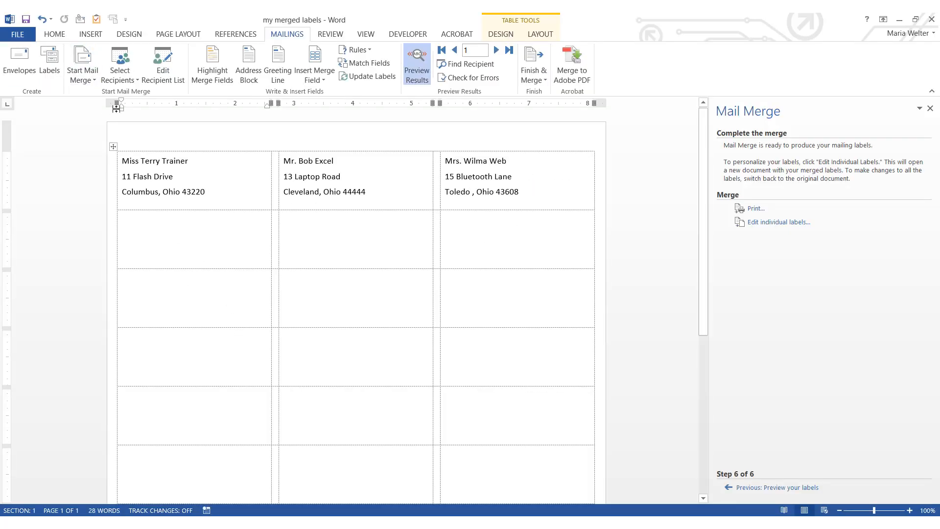
{"action": "left_click", "coordinate": [19, 34]}
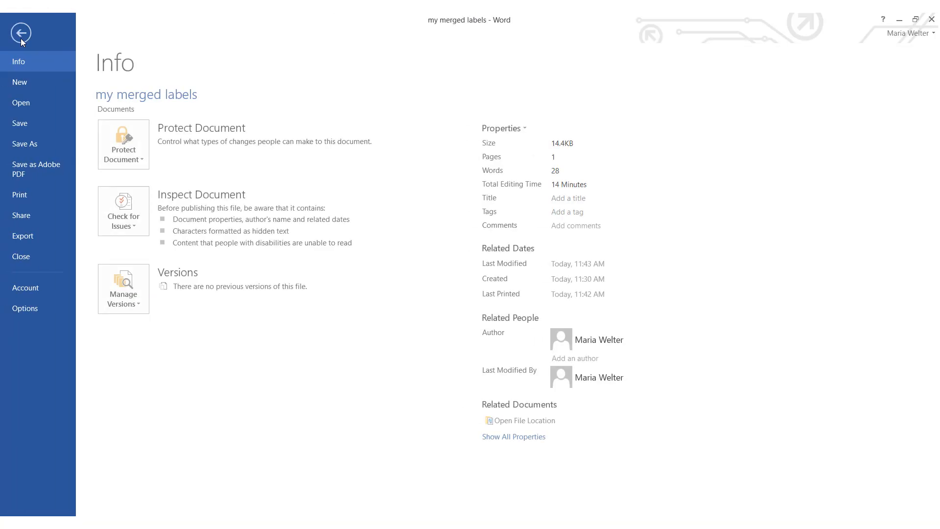
{"action": "left_click", "coordinate": [28, 256]}
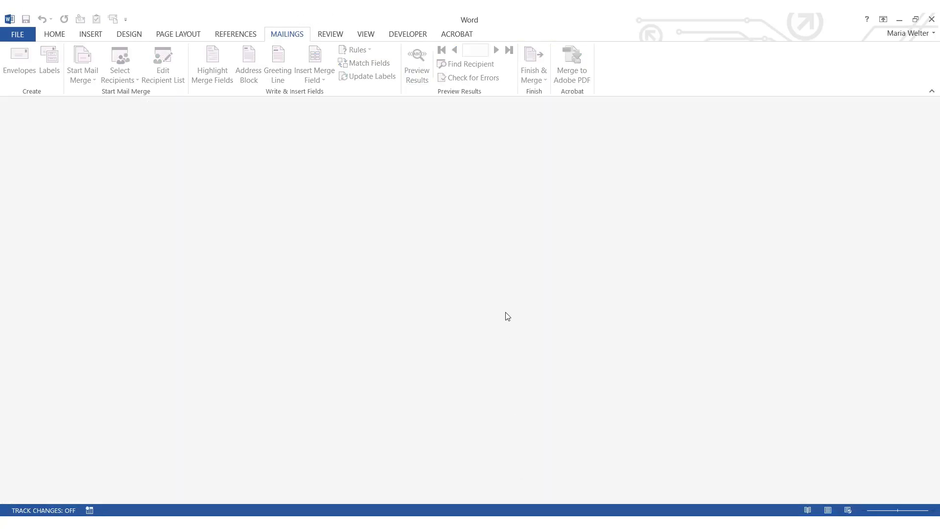